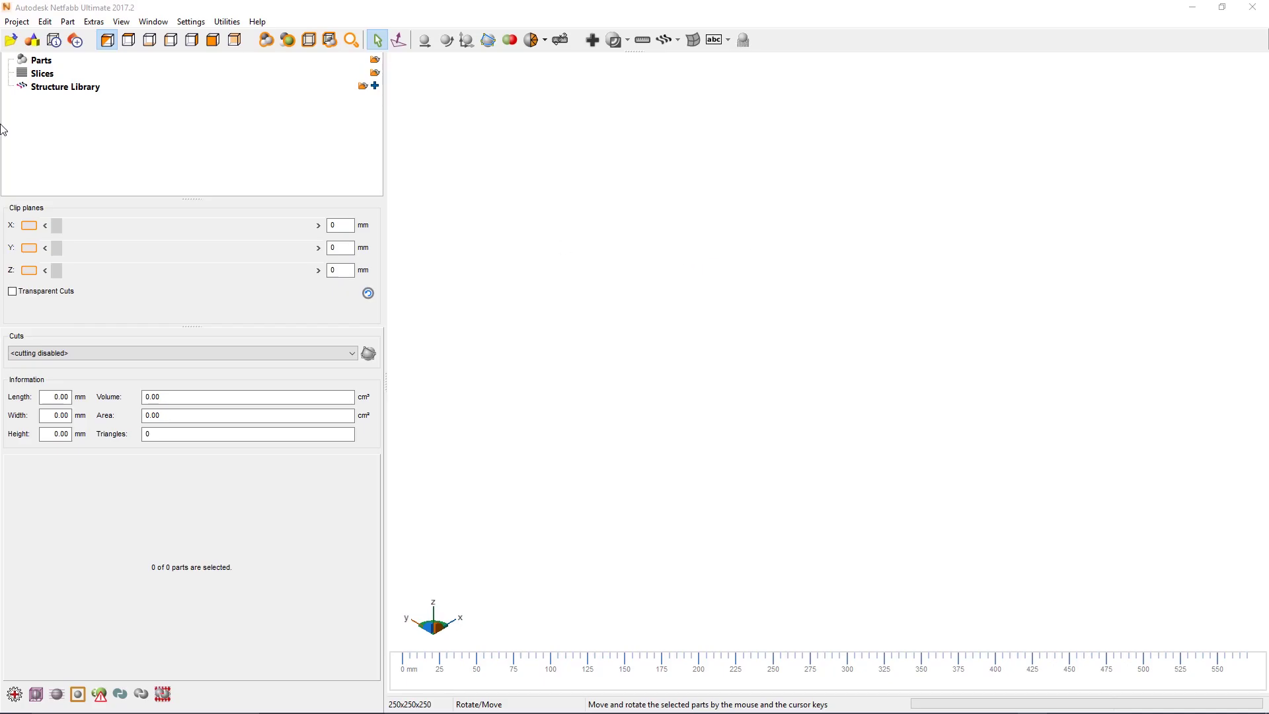
Step: Add 5-vane.stl to the project as a part and zoom the view onto its hub
left_click(19, 23)
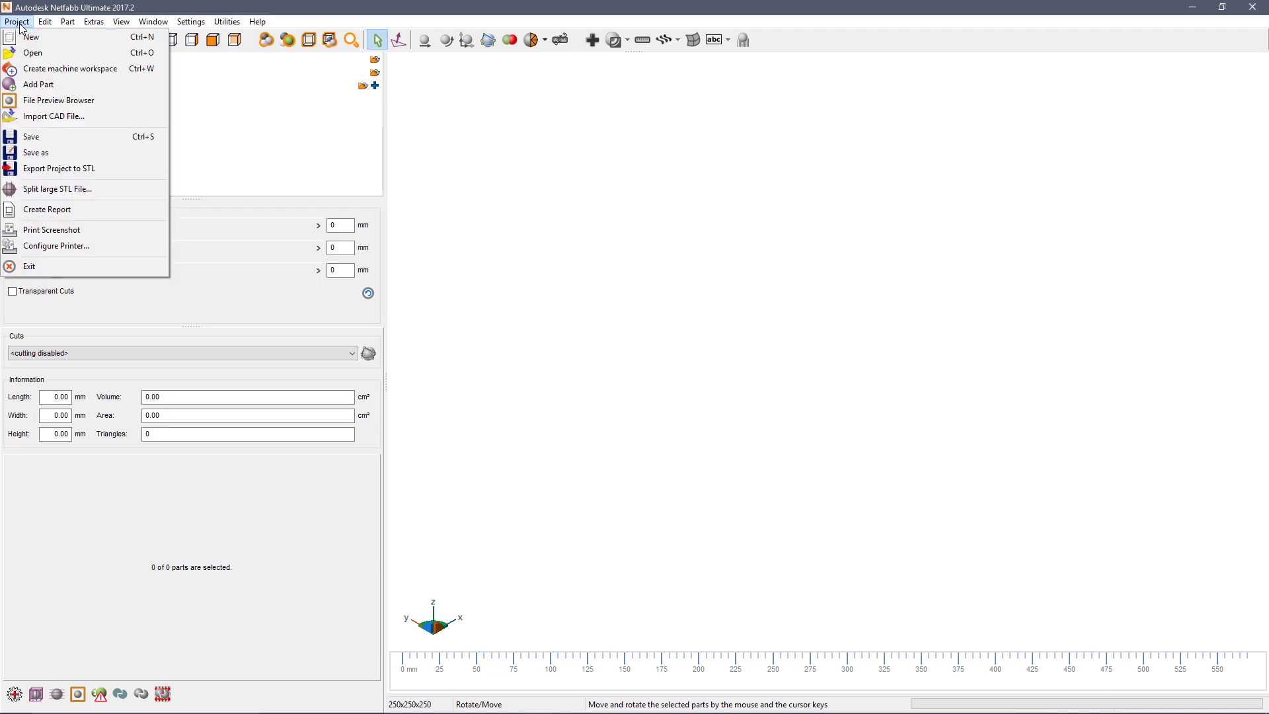
left_click(38, 85)
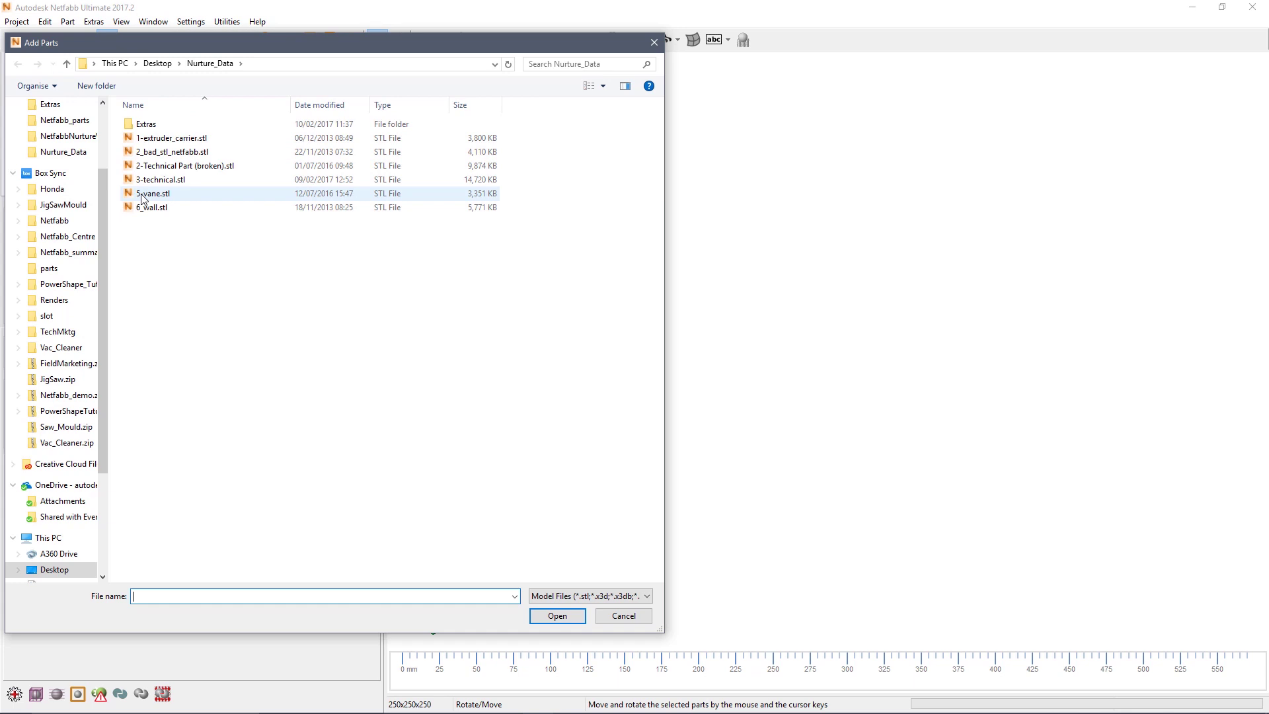
left_click(149, 197)
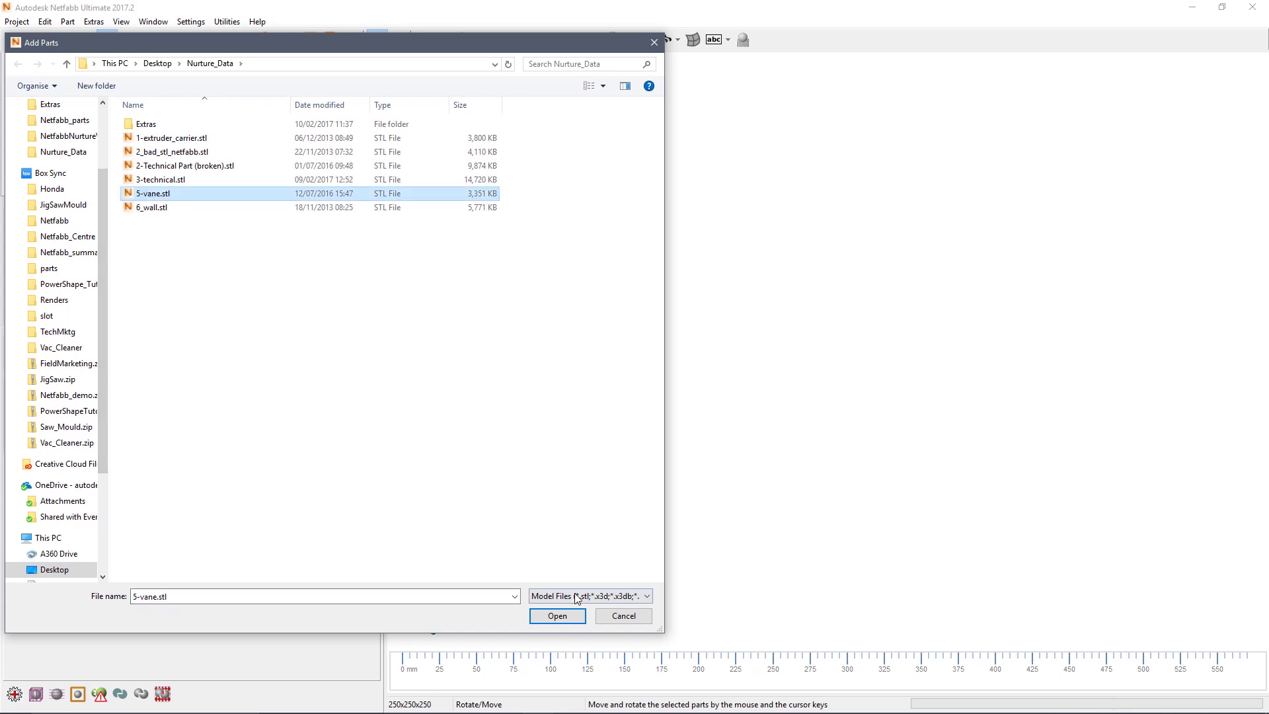
left_click(563, 617)
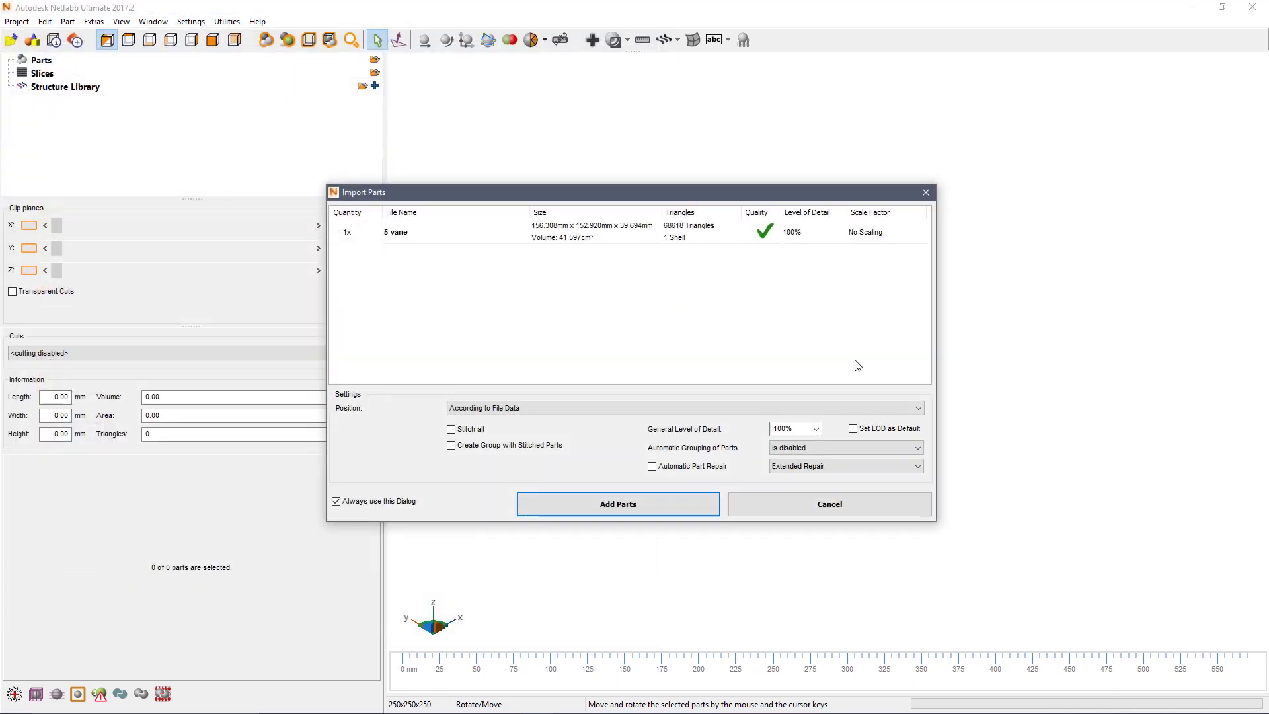
left_click(691, 497)
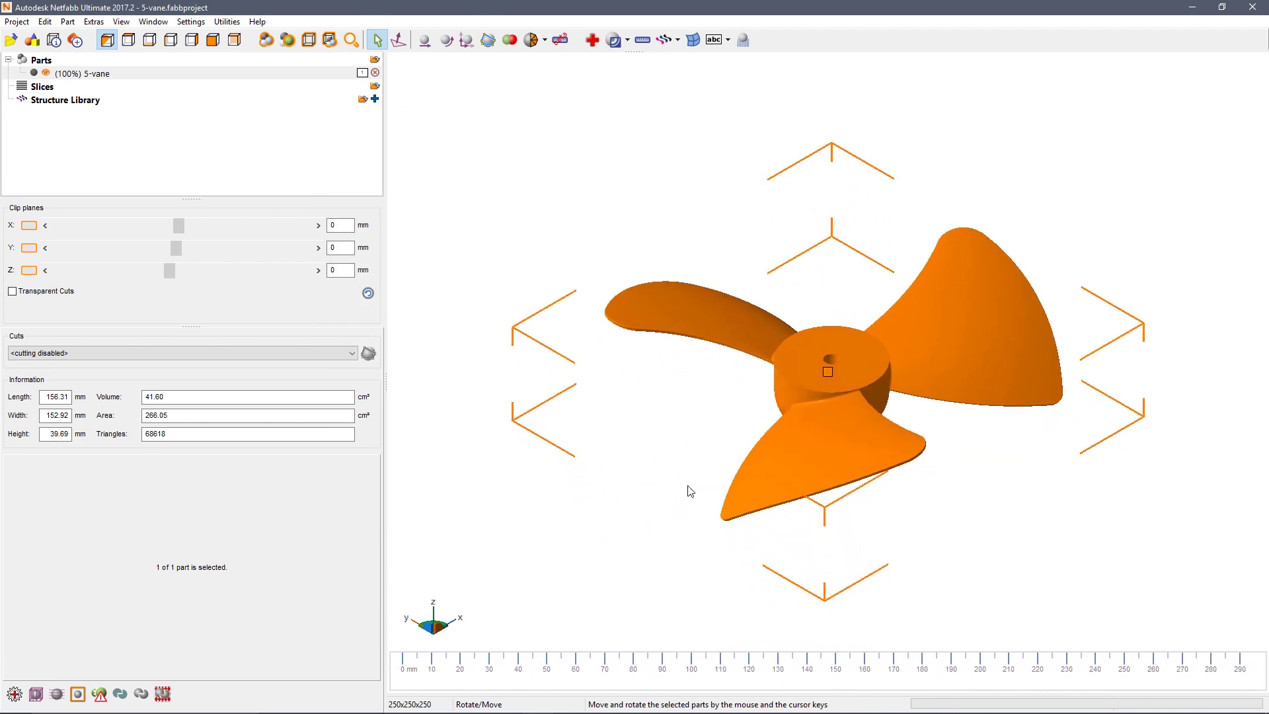
right_click_drag(829, 329, 830, 371)
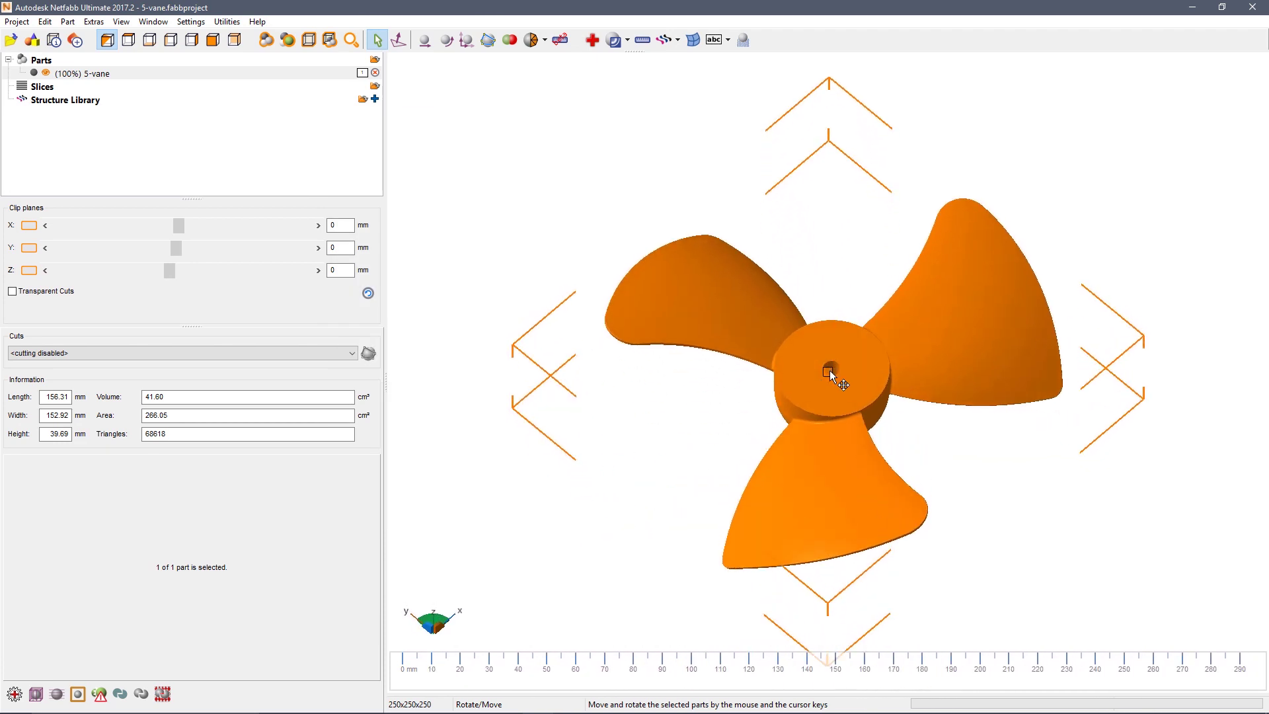
scroll(830, 373, "up", 2)
scroll(829, 374, "up", 2)
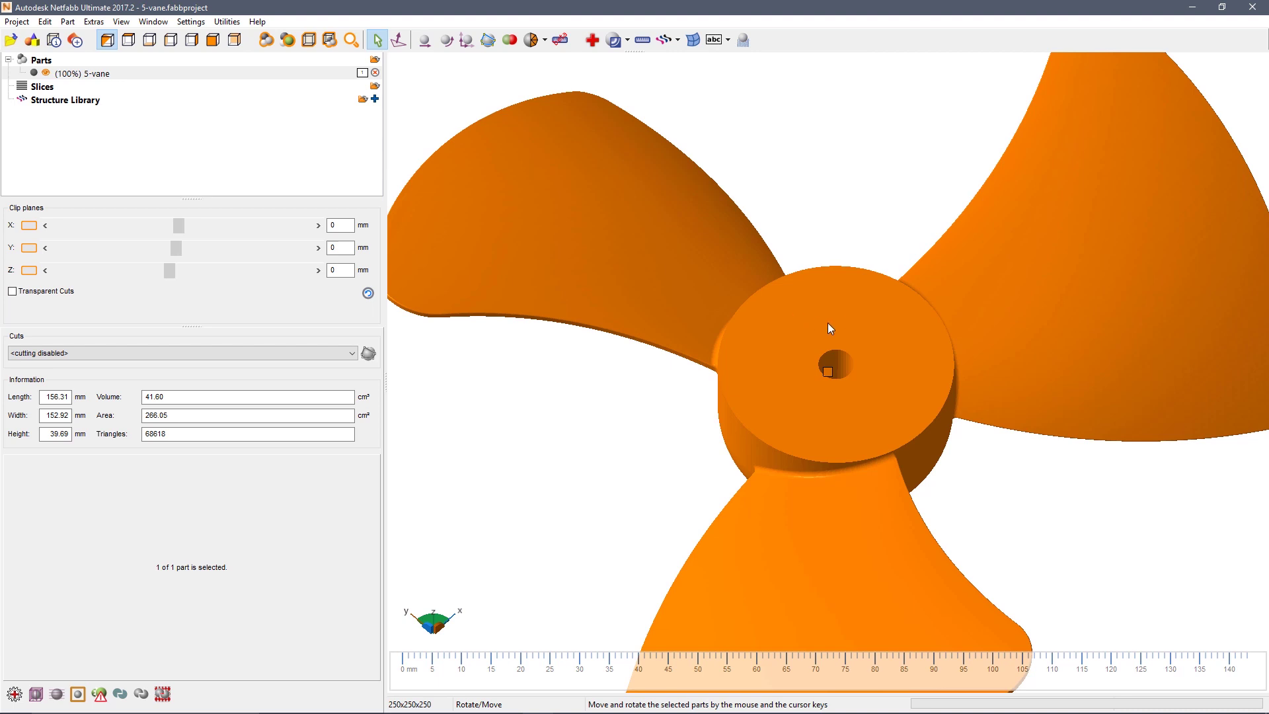
Step: Place a '5-vane' Arial text label on the hub top, sized 7.73 mm tall and 1.5 mm deep
left_click(729, 41)
left_click(738, 60)
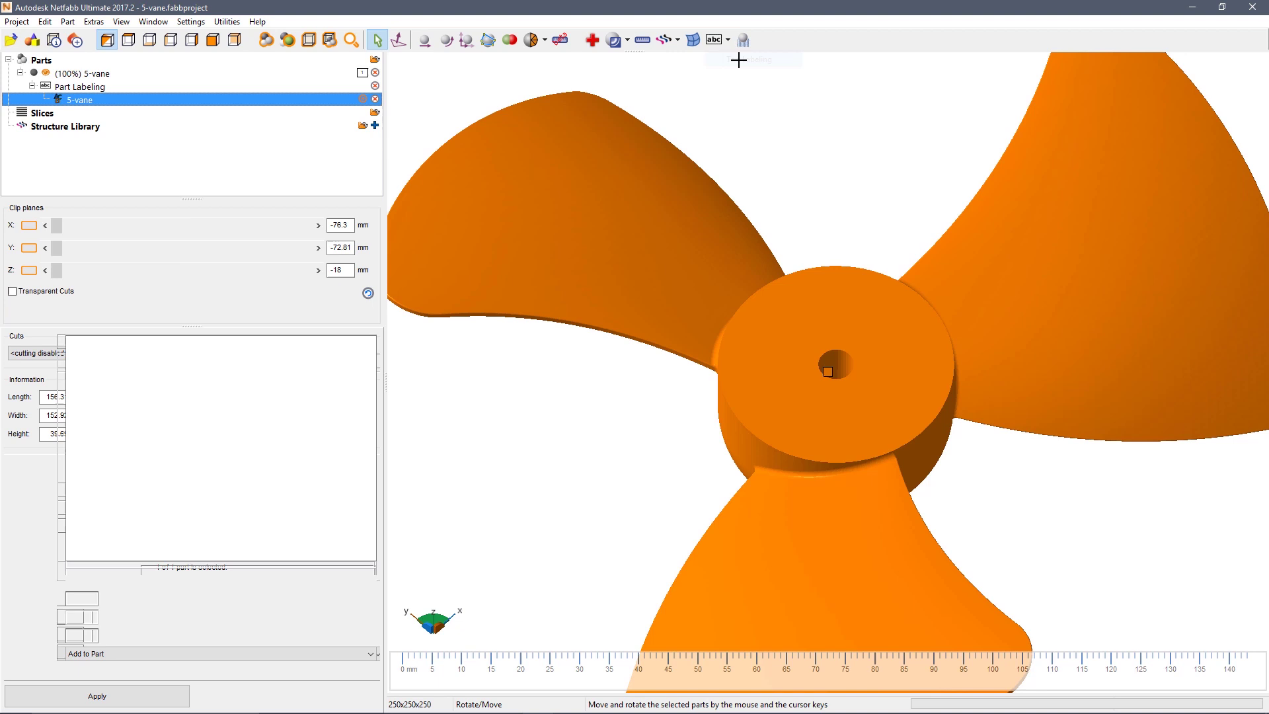
right_click_drag(802, 264, 830, 380)
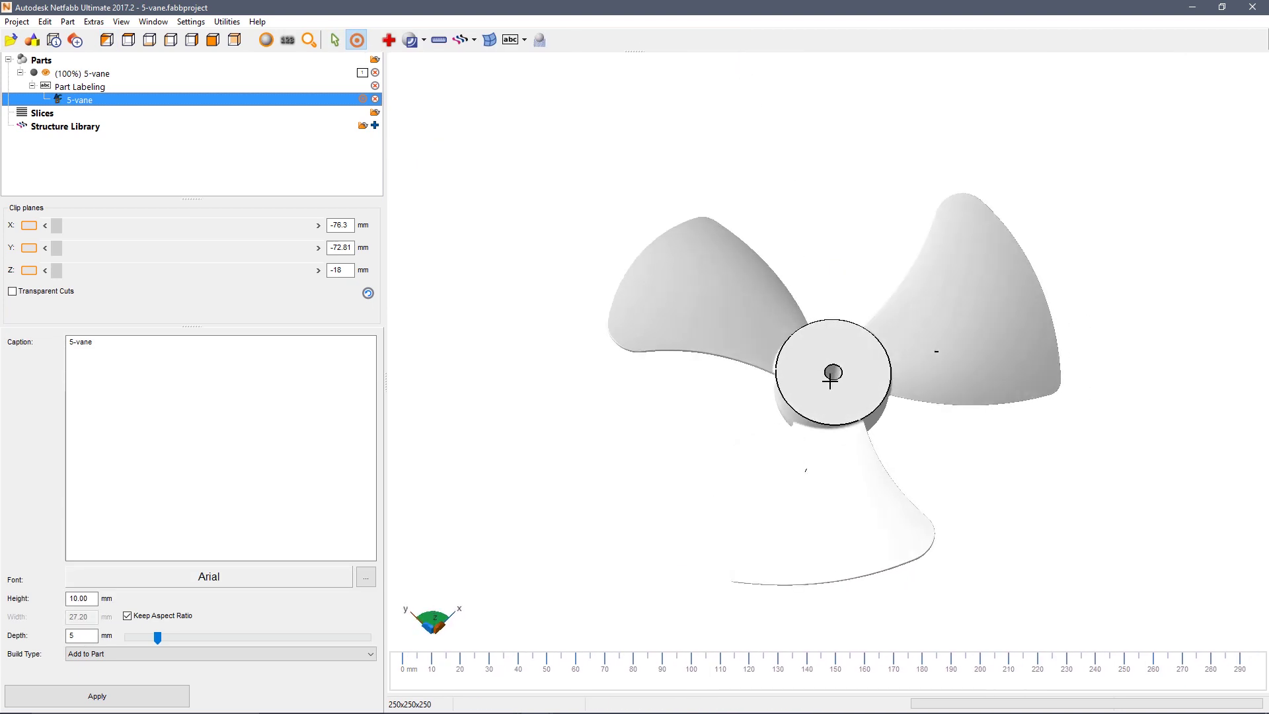
scroll(830, 380, "up", 5)
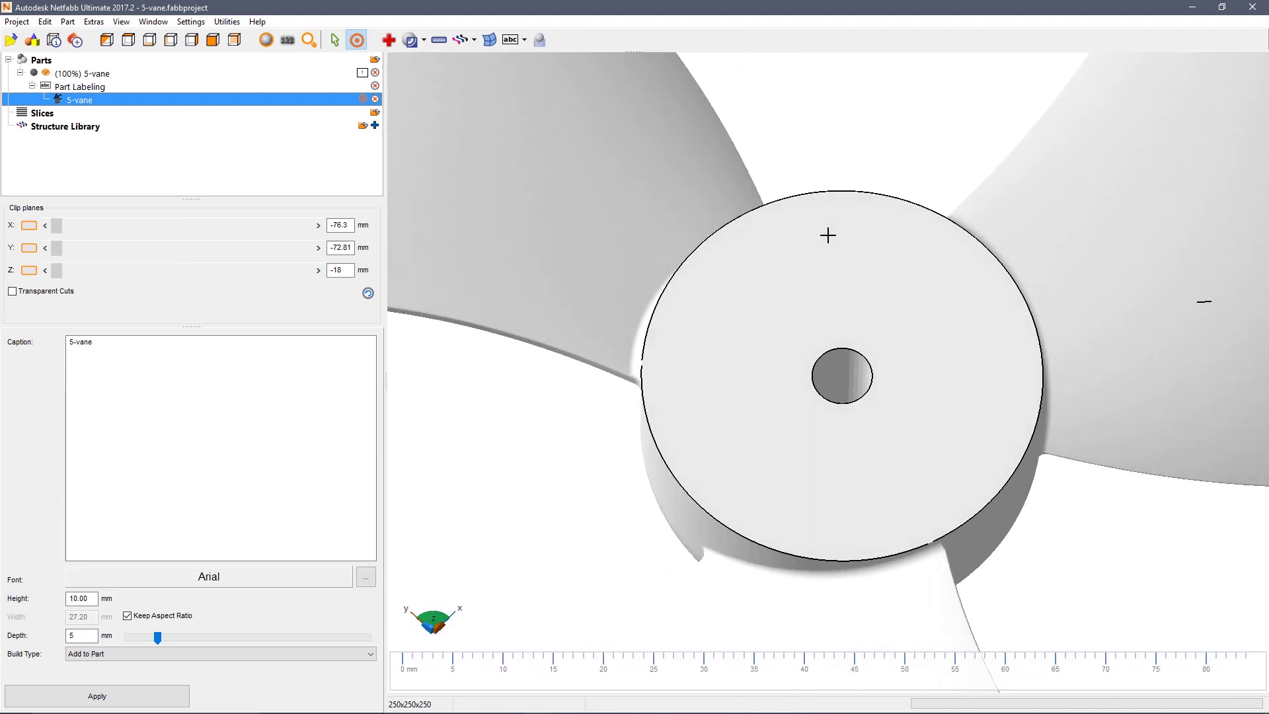
left_click(829, 268)
left_click_drag(969, 223, 937, 235)
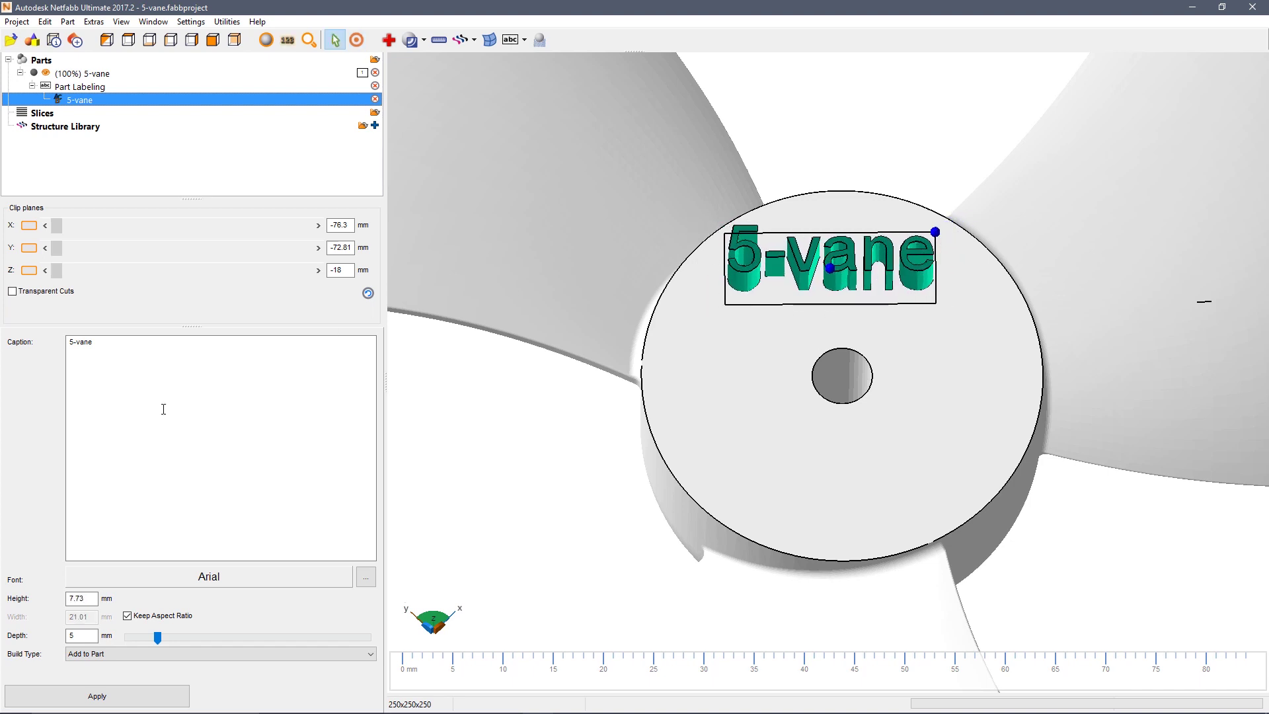
left_click_drag(157, 638, 130, 641)
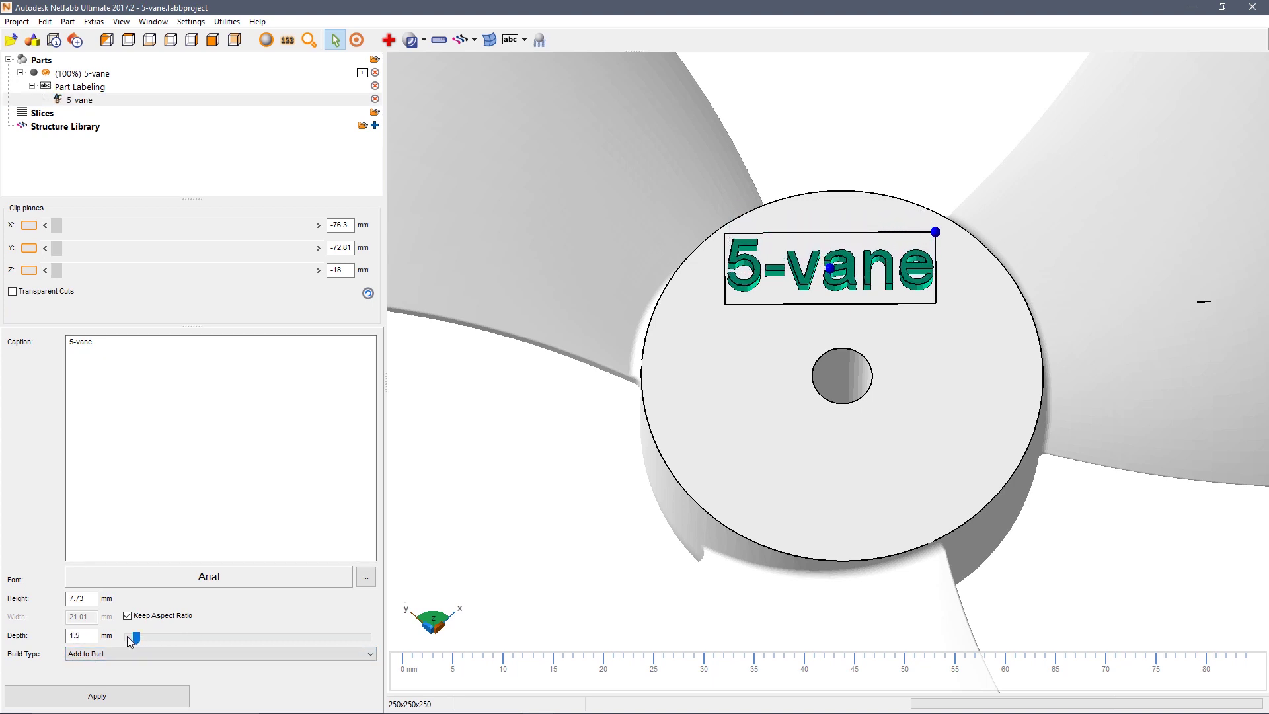
Step: Switch the label's build type to Subtract from Part with a 0.5 mm depth
left_click(119, 654)
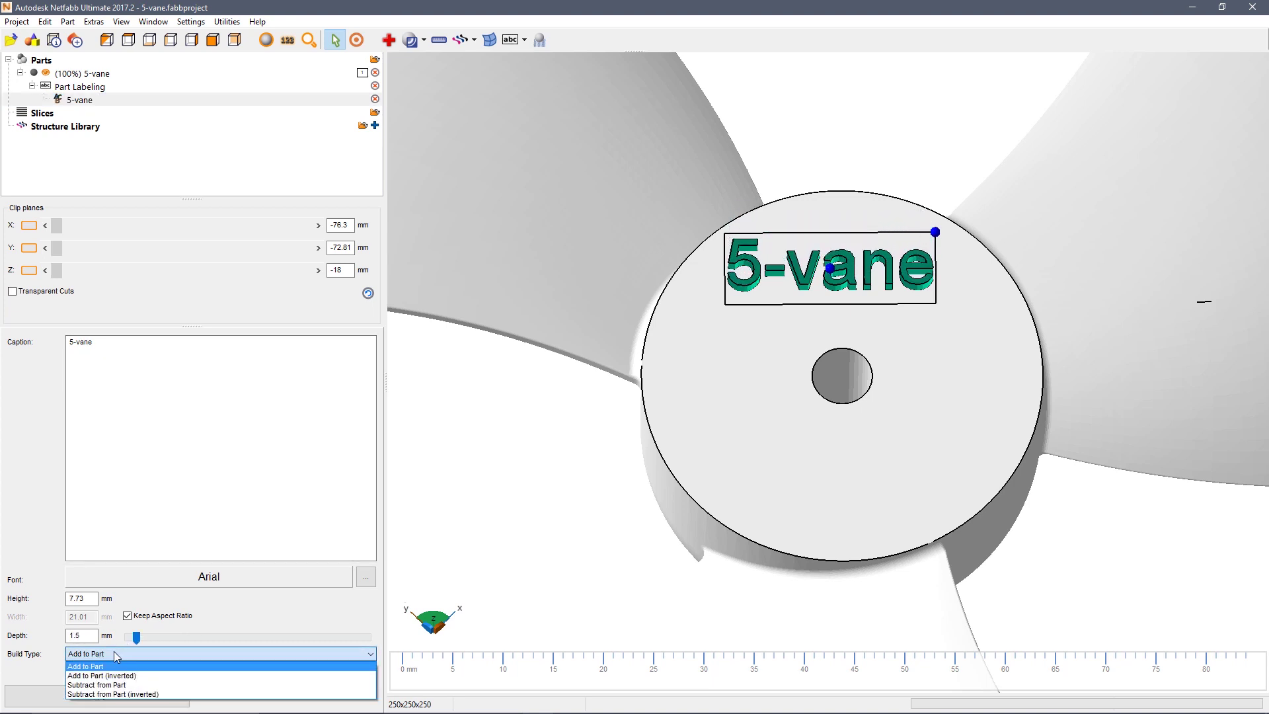
left_click(97, 687)
left_click_drag(137, 637, 131, 639)
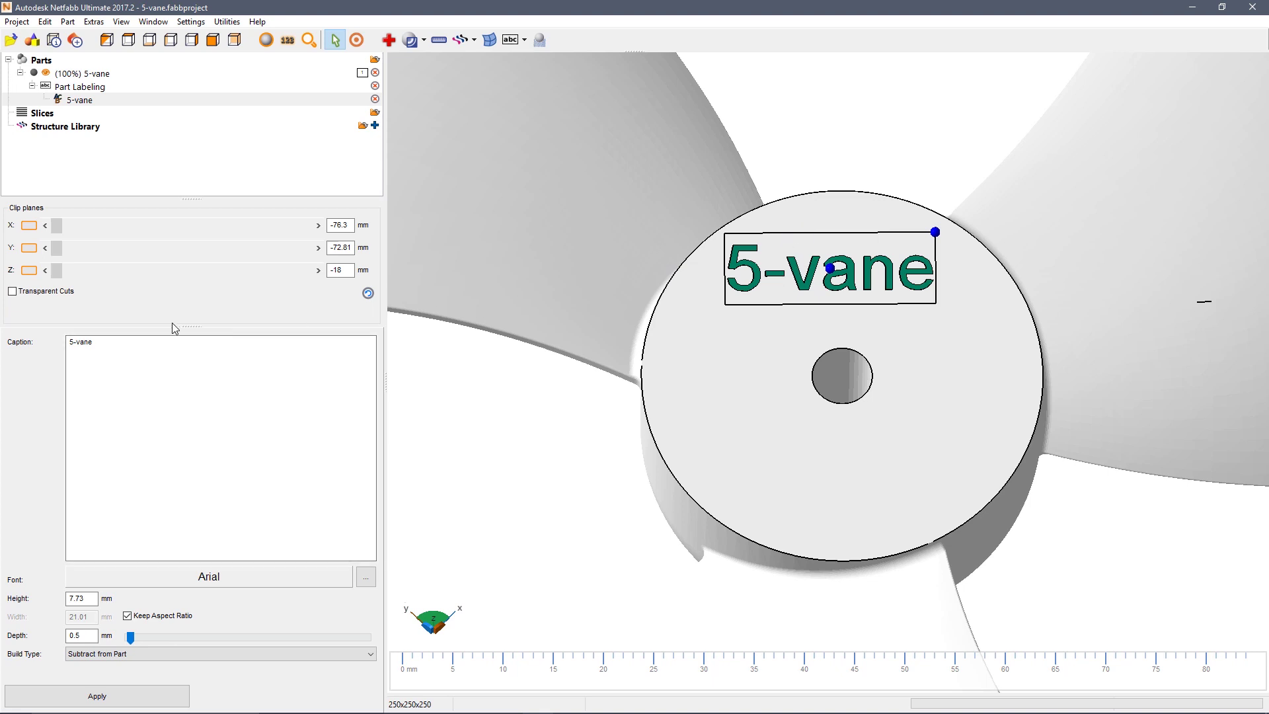
Step: Replace the label caption with 'P-1256/7' and apply it to the propeller
left_click_drag(93, 342, 68, 343)
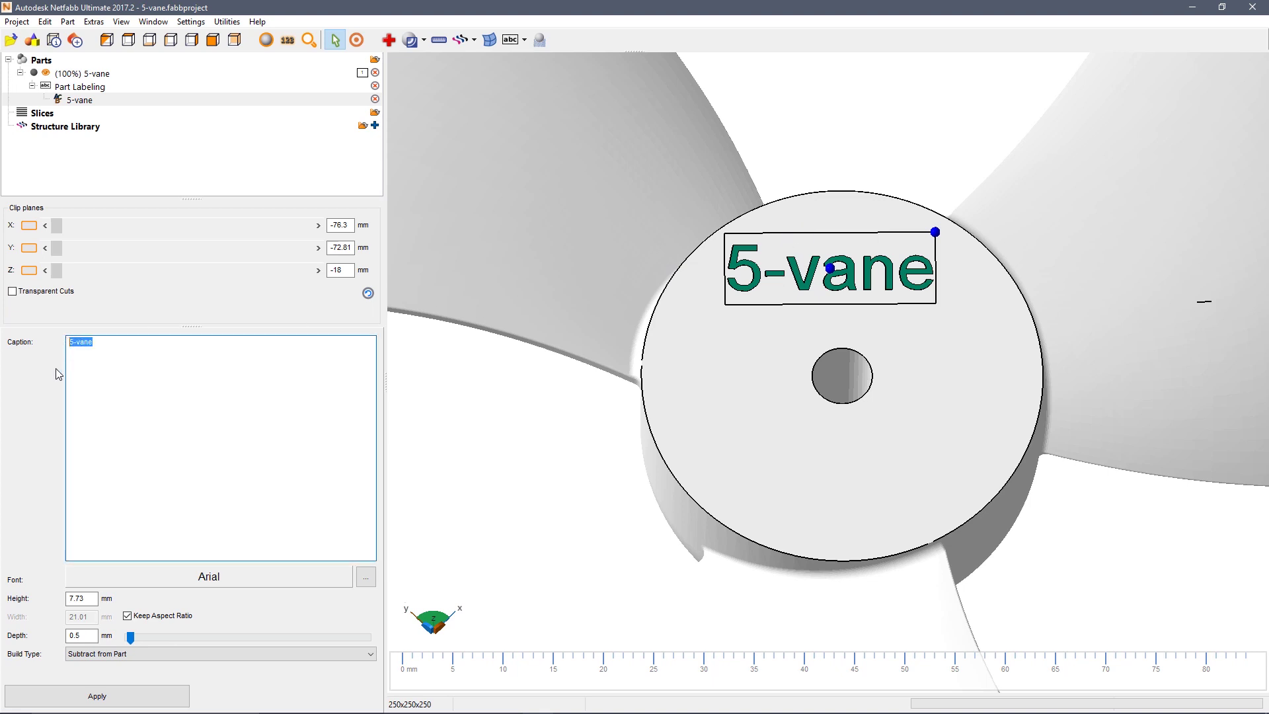
type("P-")
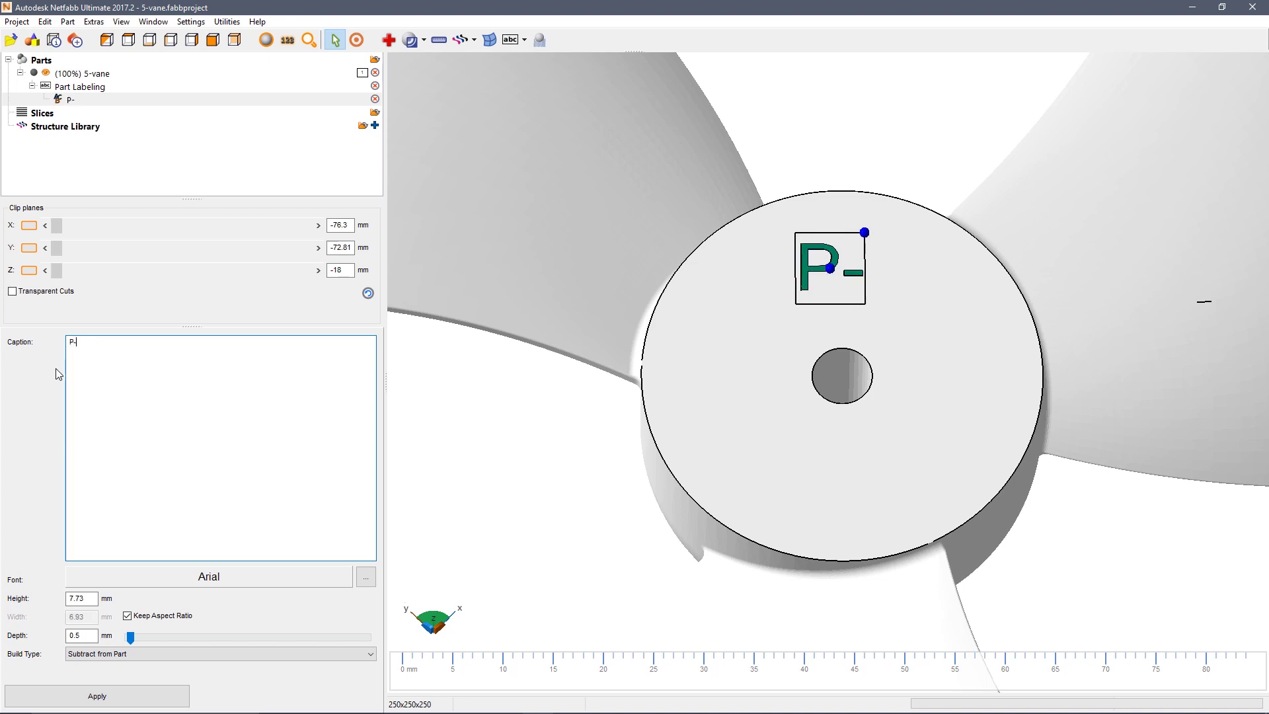
type("1256/7")
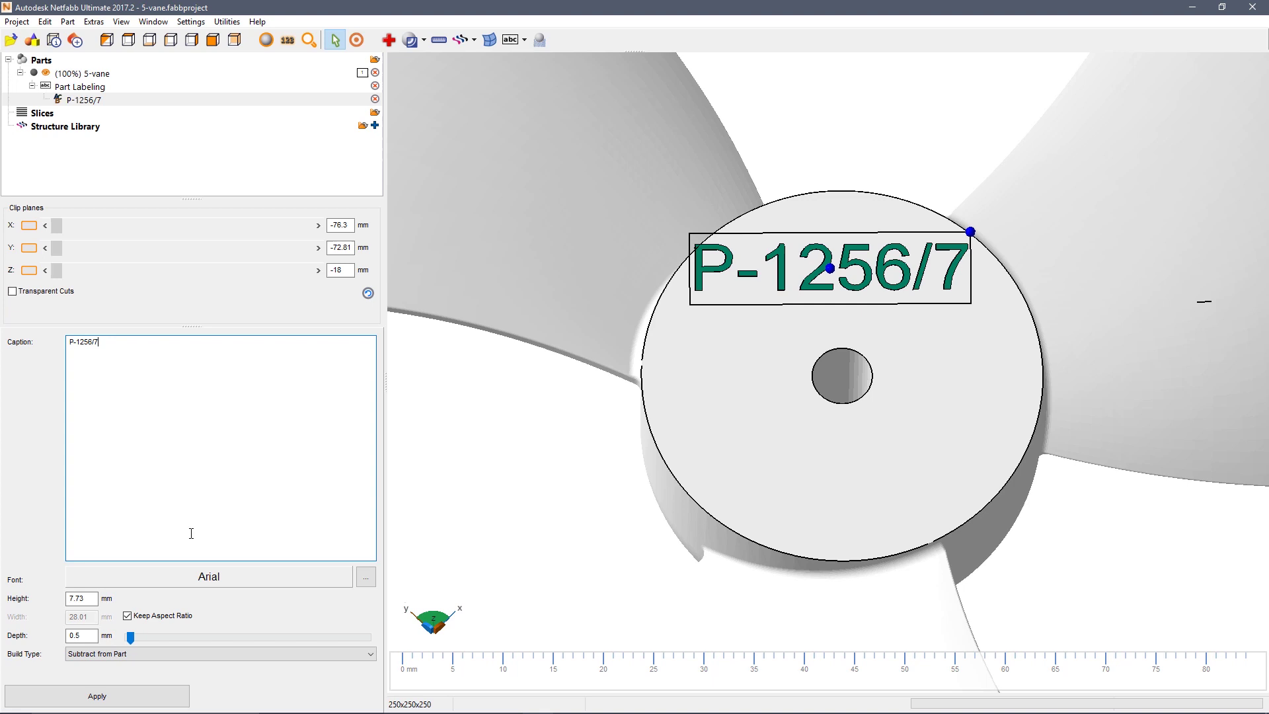
left_click(160, 702)
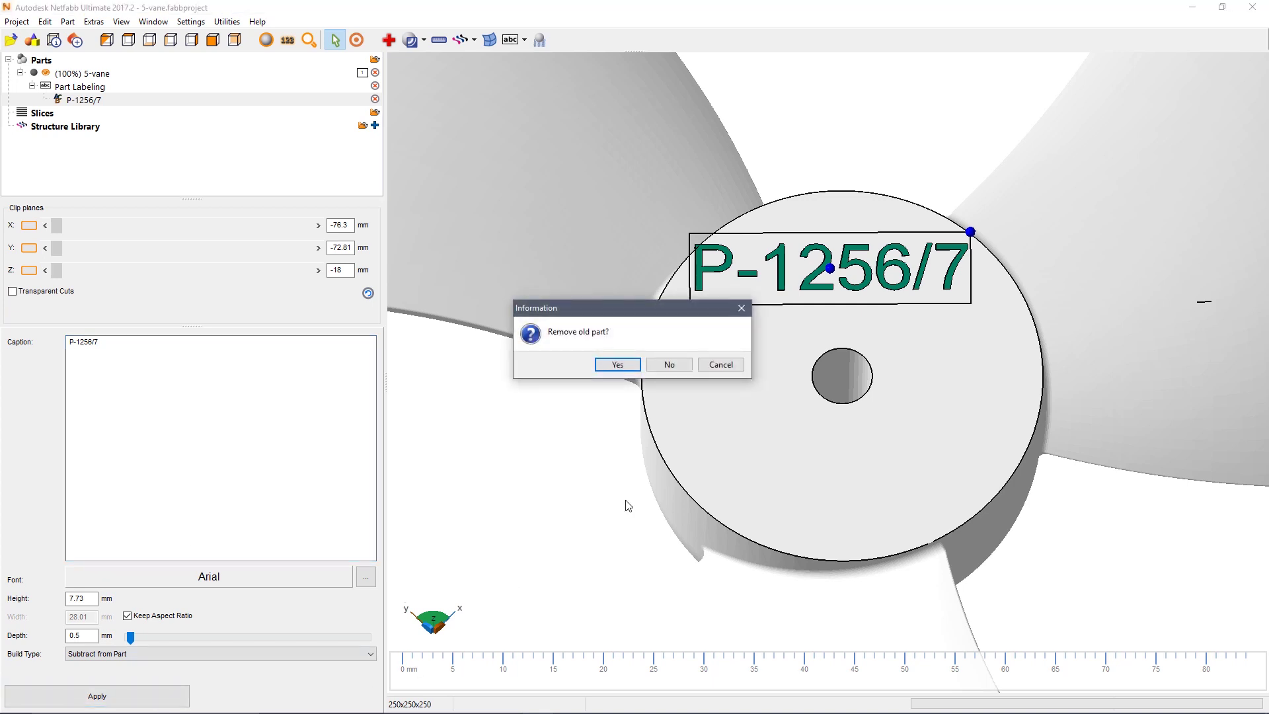
Step: Remove the unlabeled original, keeping '5-vane (labeled)', and orbit to inspect the P-1256/7 engraving
left_click(623, 368)
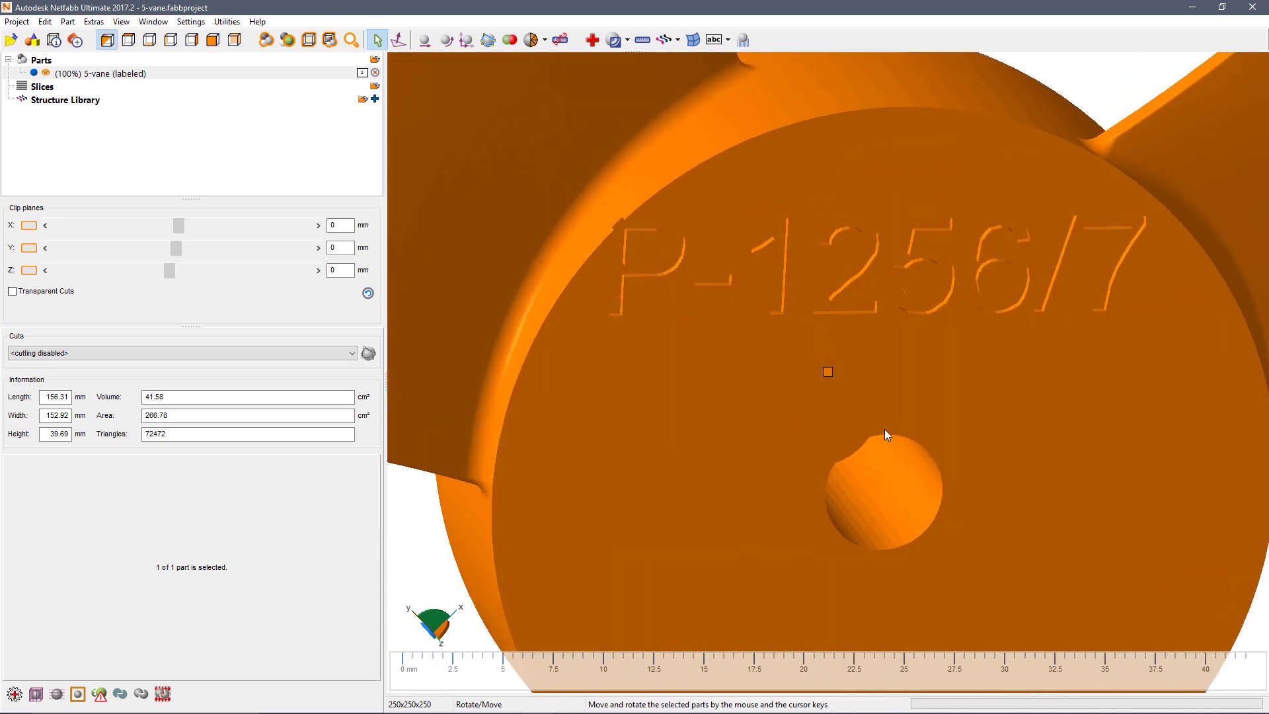
mouse_move(887, 406)
right_mouse_down()
mouse_move(804, 413)
mouse_move(887, 411)
right_mouse_up()
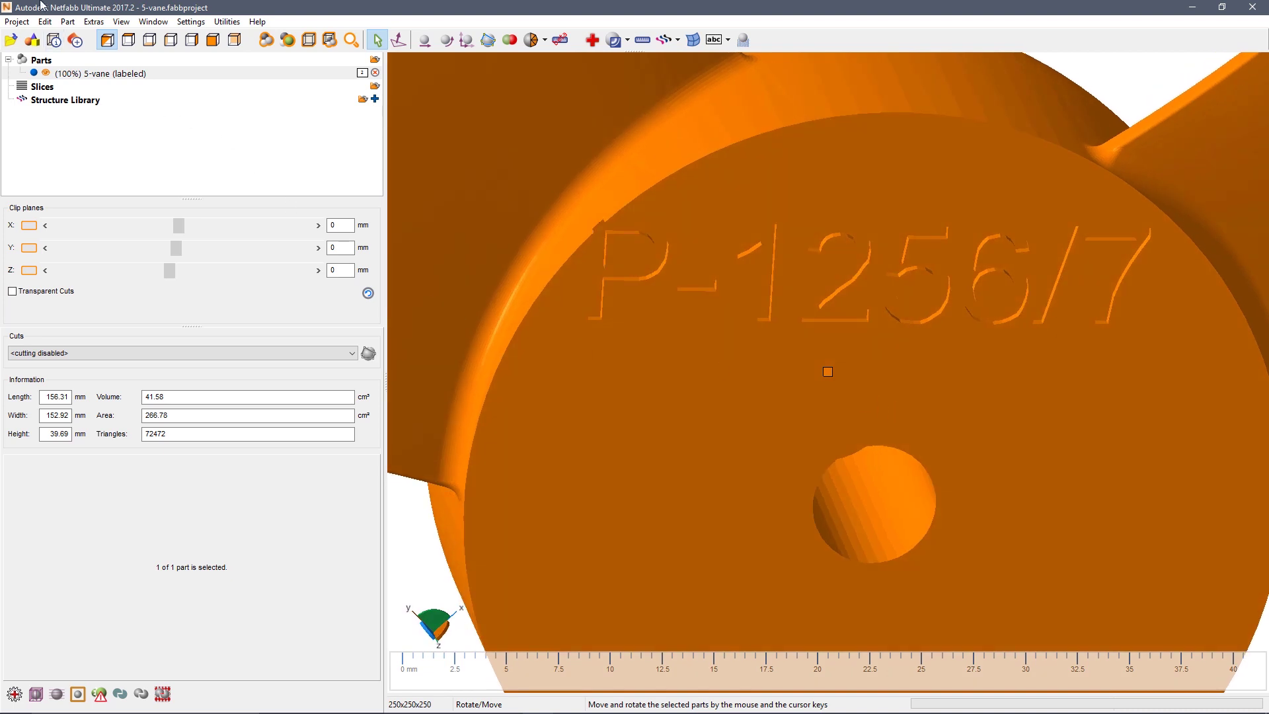
Step: Discard the engraved propeller changes and start a new, empty project
left_click(20, 22)
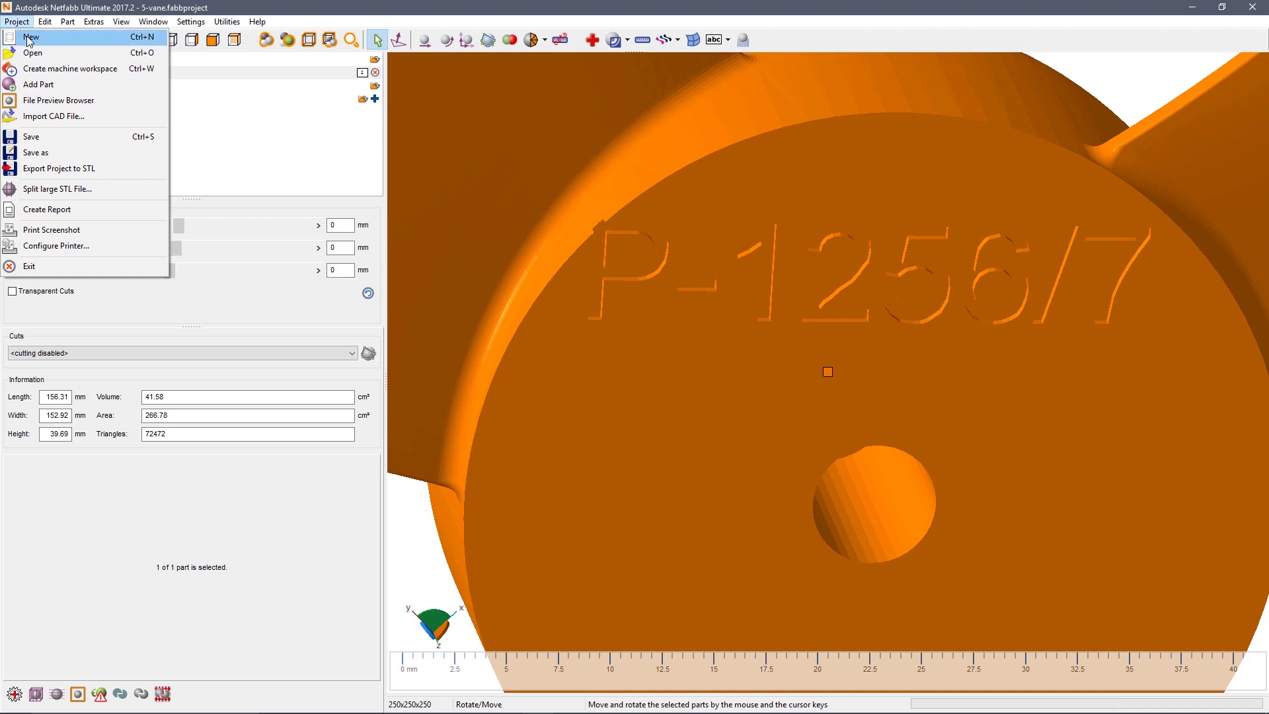
left_click(28, 40)
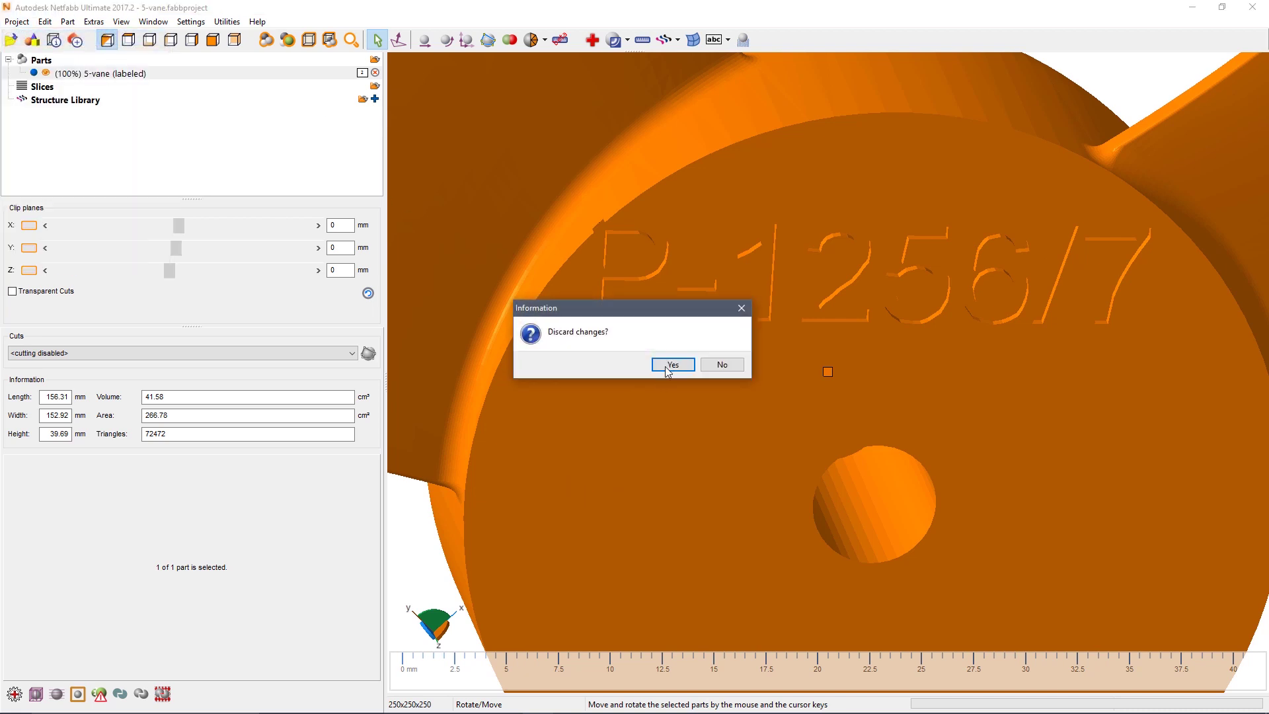
left_click(669, 366)
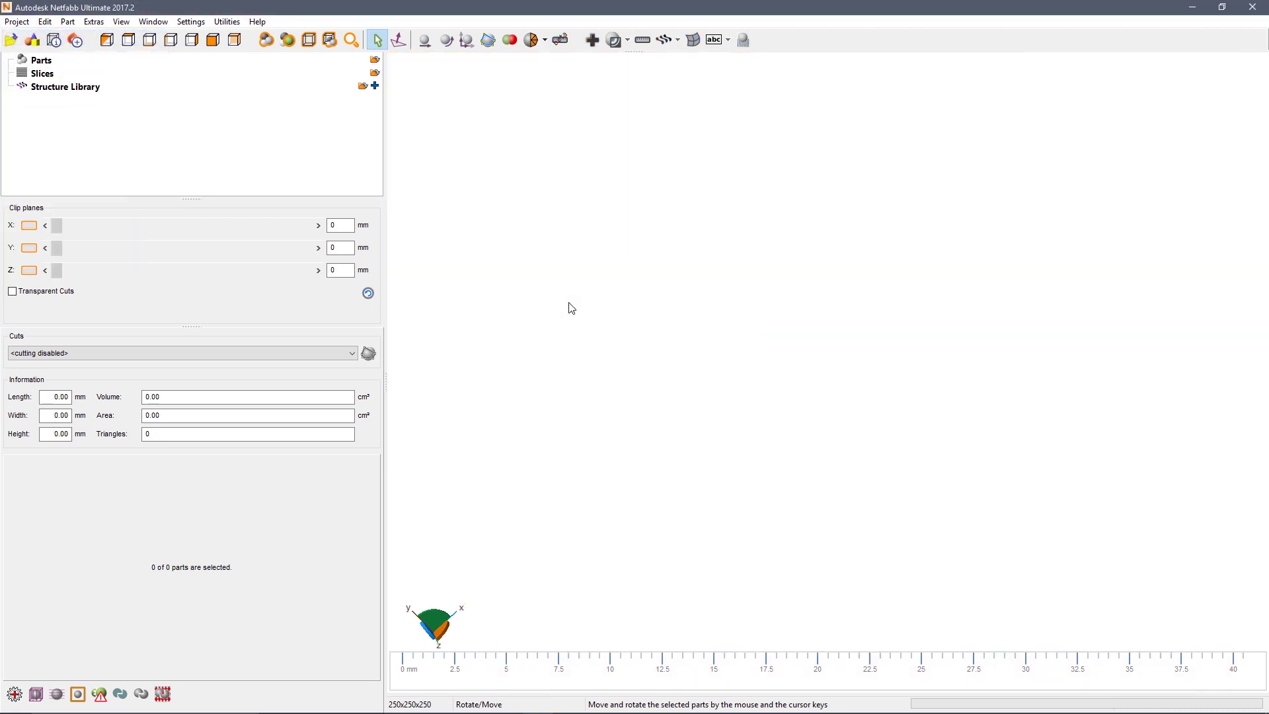
left_click(24, 26)
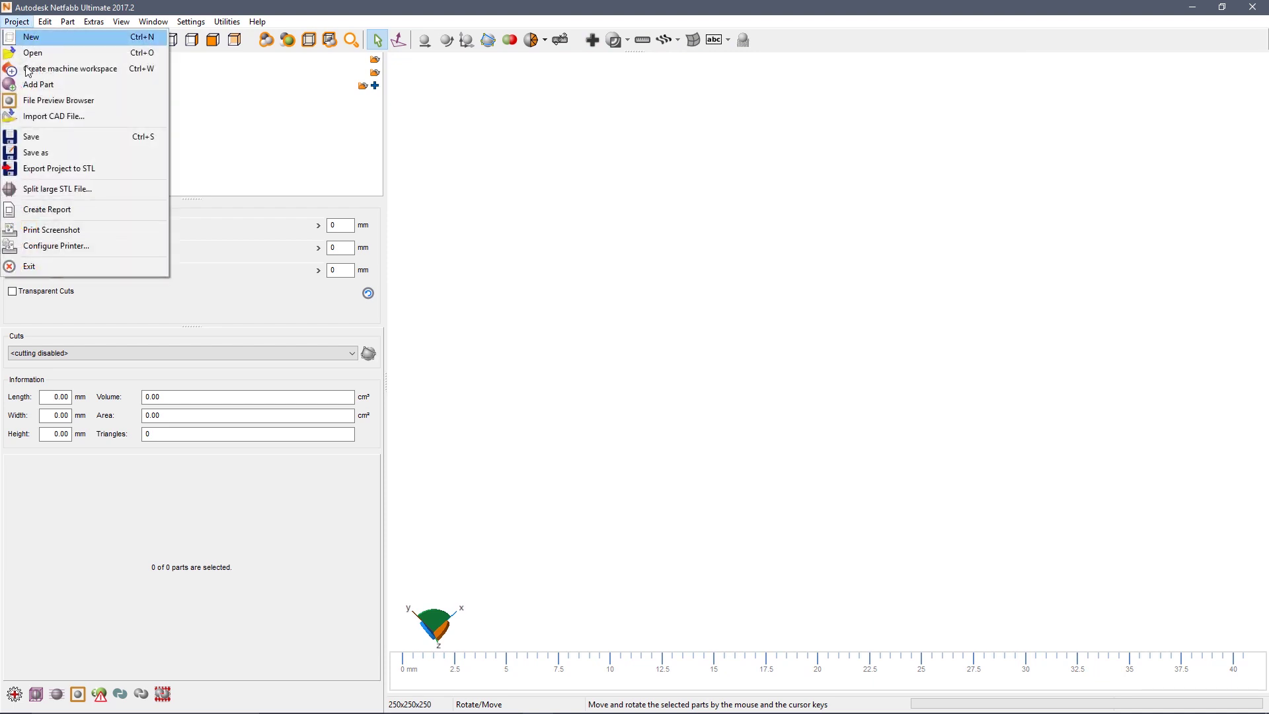
Step: Load 5-Cufflink.x_t into the CAD import panel to preview it at Extra high detail
left_click(36, 119)
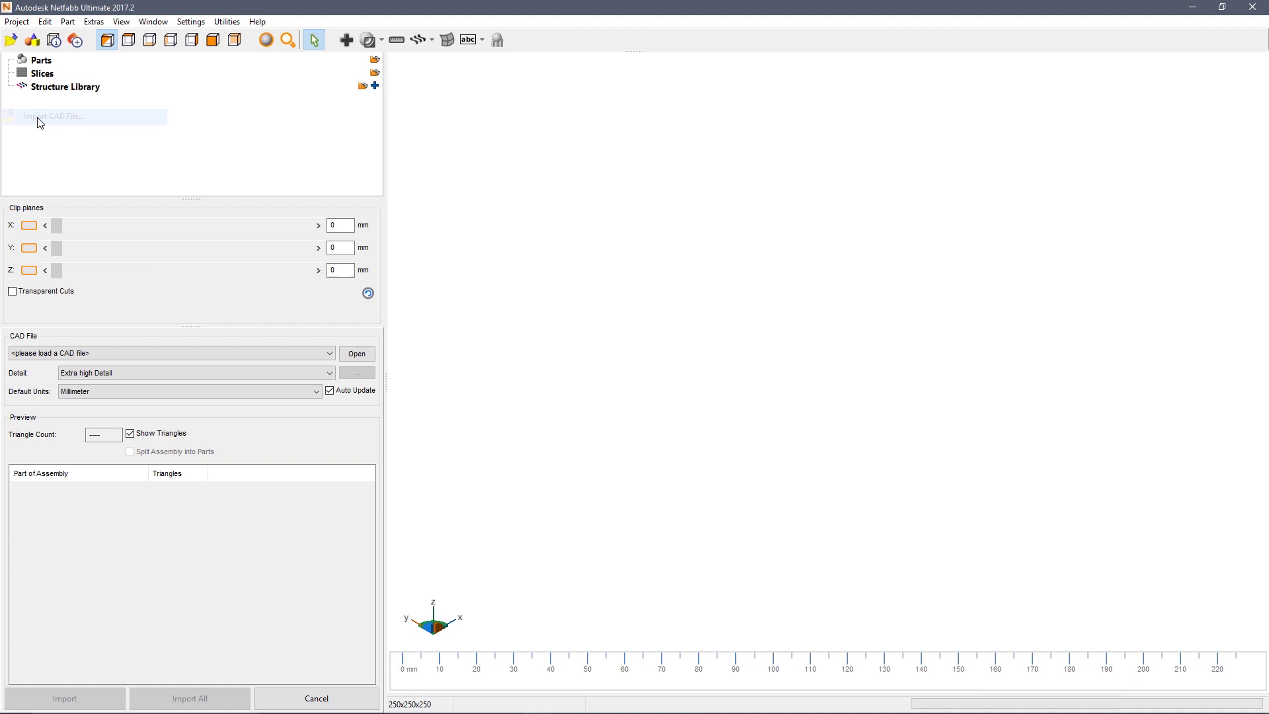
left_click(357, 354)
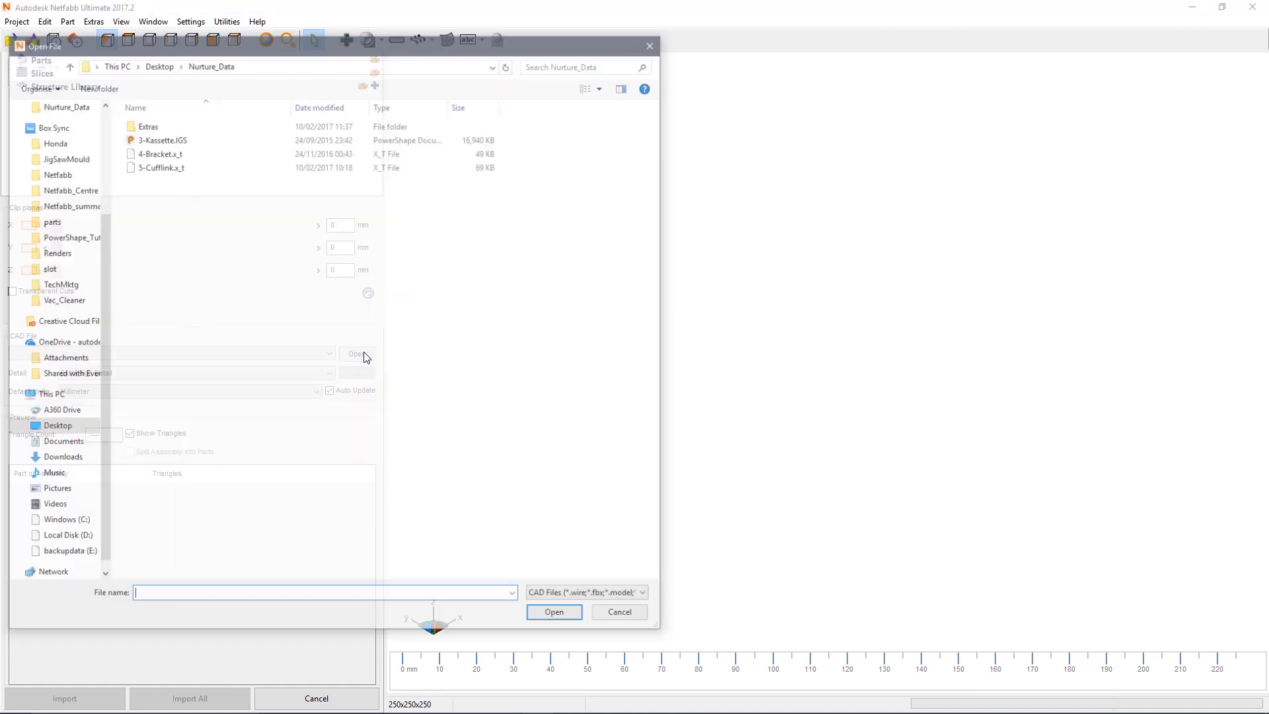
left_click(156, 166)
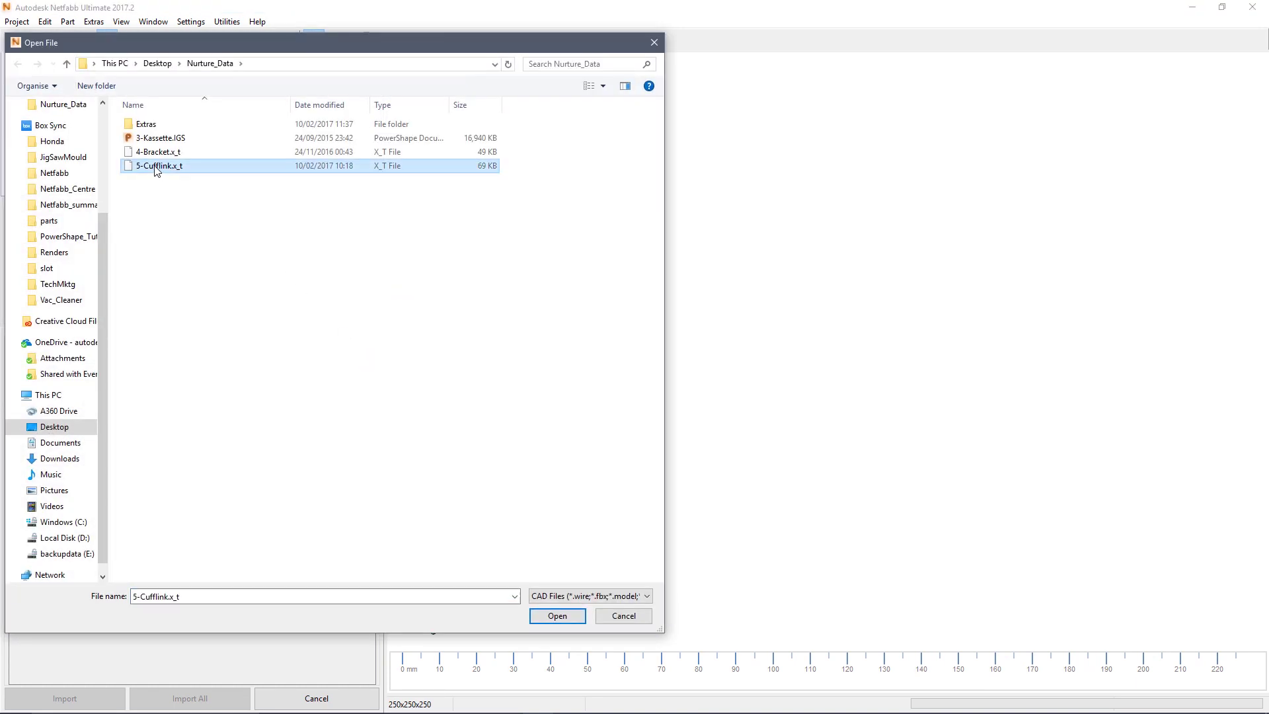
left_click(565, 616)
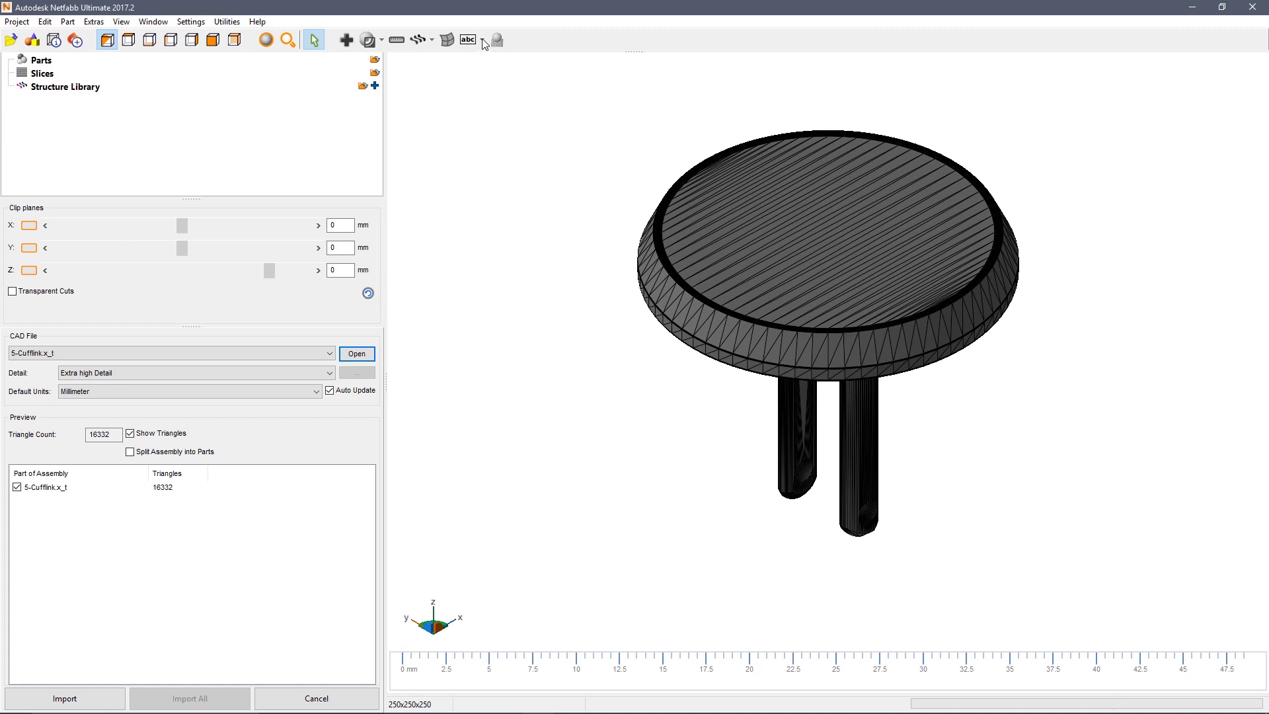
Step: Import the 5-Cufflink model into the project as a 22 x 22 x 20 mm part
left_click(77, 698)
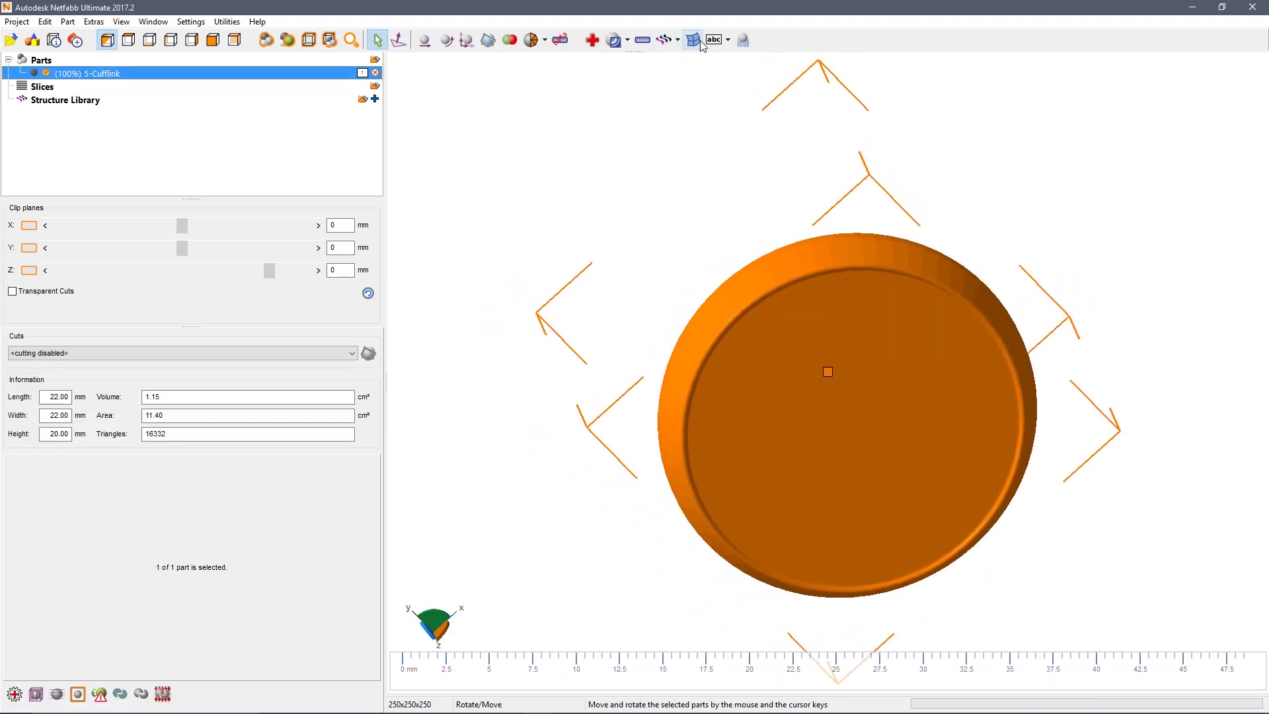
left_click(729, 41)
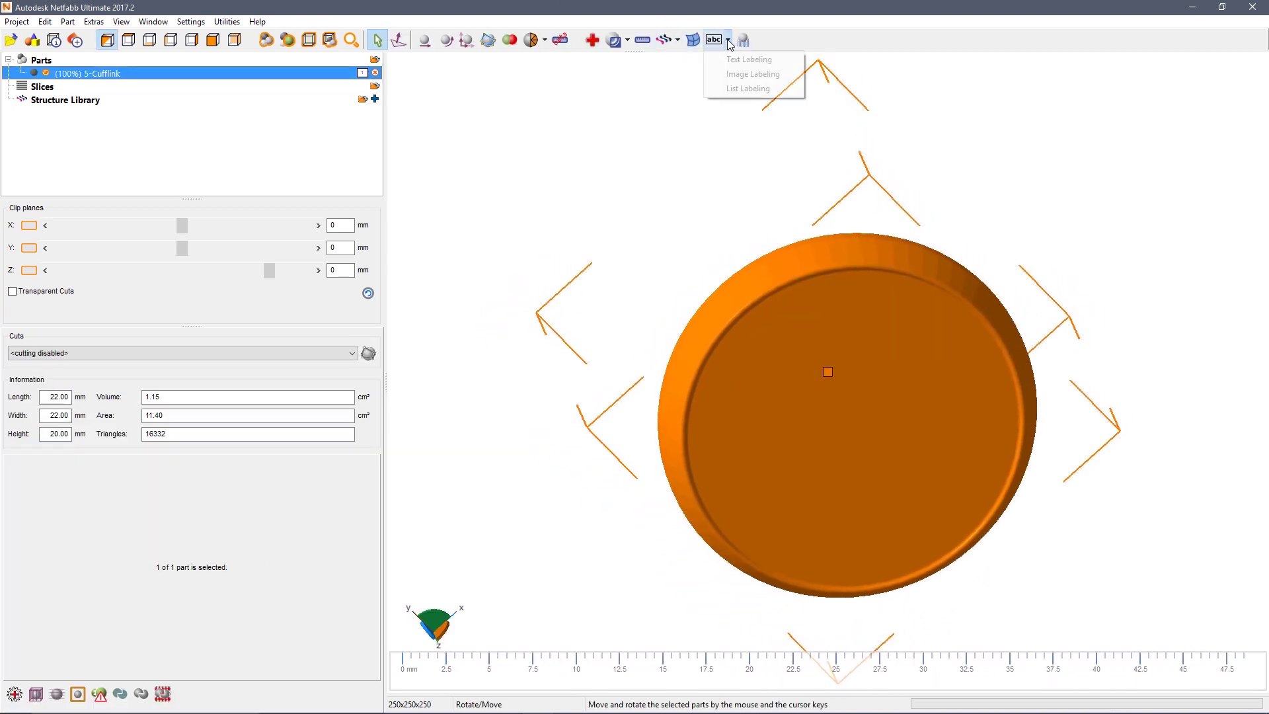
Step: Place an empty list label on the cufflink's top face, scaled to 3.53 mm height
left_click(743, 90)
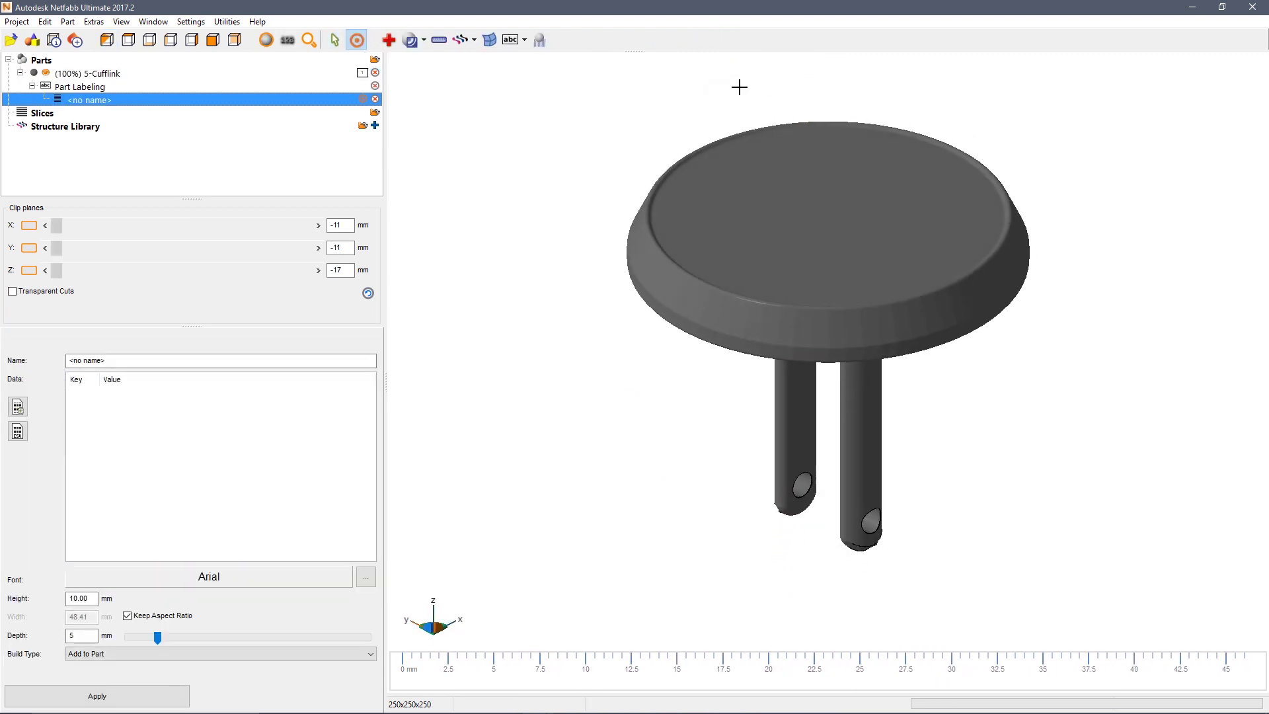
left_click(819, 230)
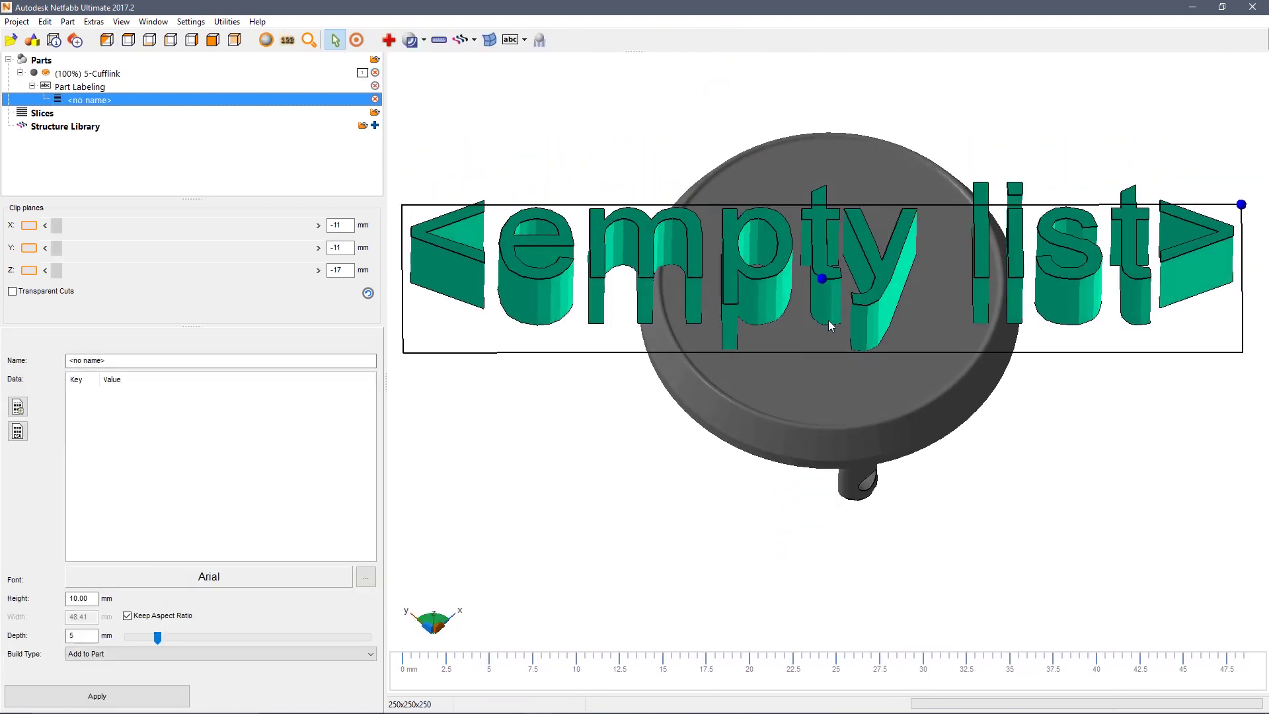
left_click_drag(1244, 247, 963, 303)
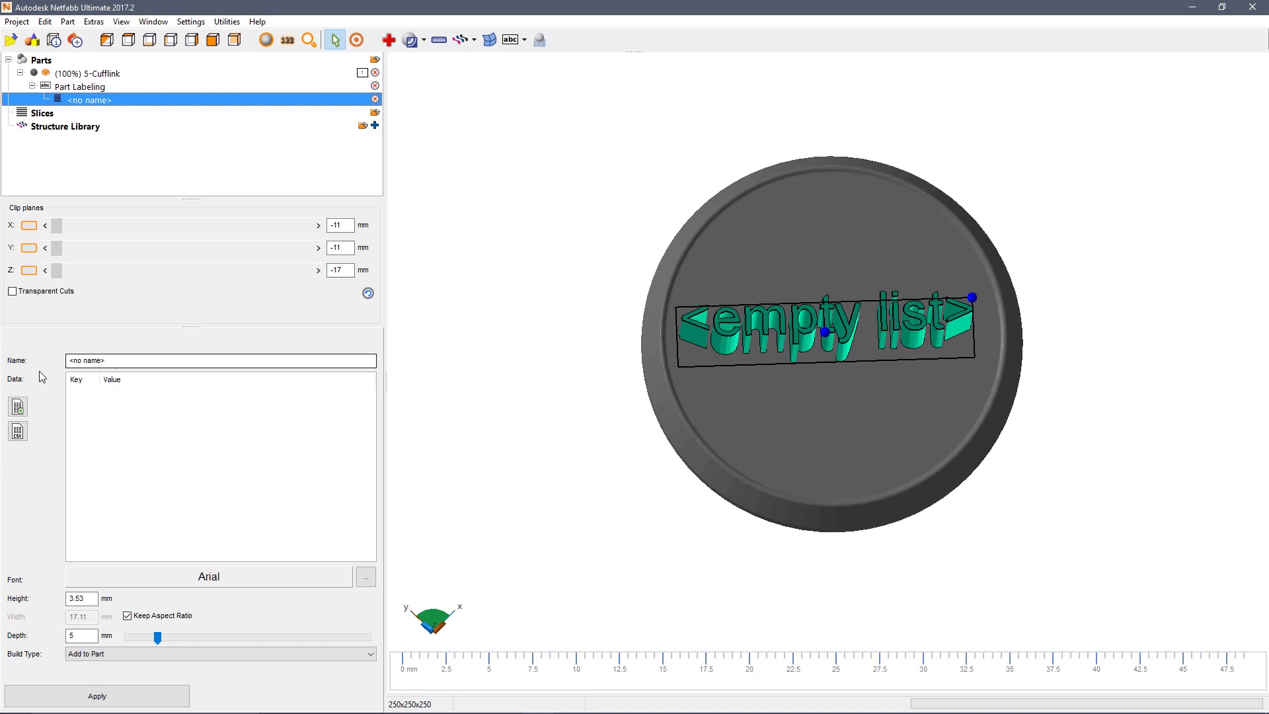
Step: Generate a numbered label list with prefix 'Jon', producing values Jon1 through Jon10
left_click(18, 408)
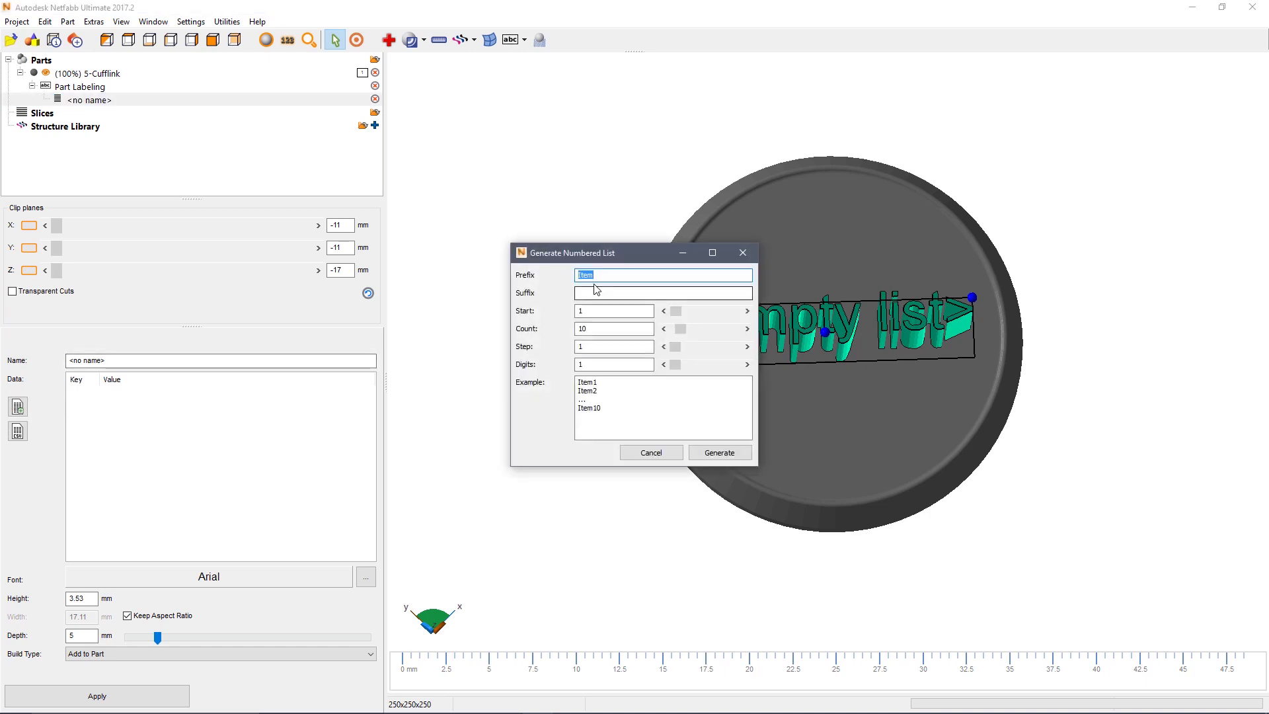
type("Jon")
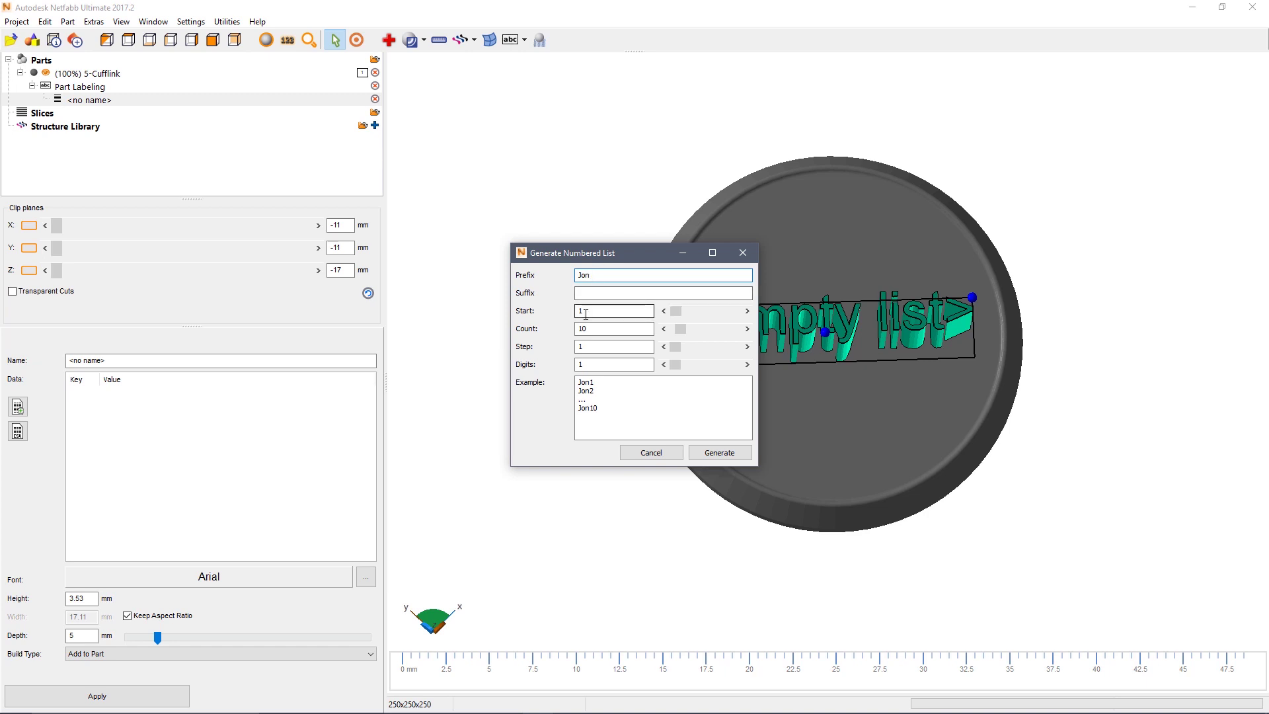
left_click(719, 452)
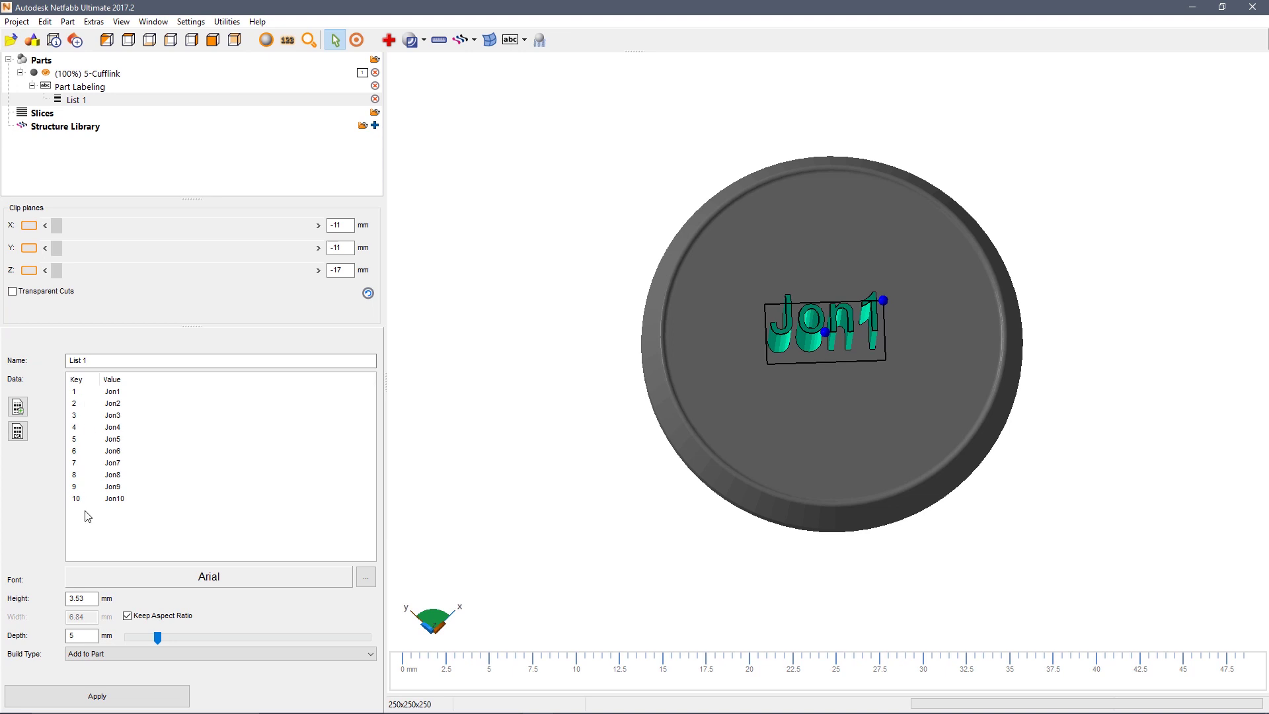
Step: Import the eight label names from 5-Cufflinks.csv and enlarge the Netfabb label to 4.87 mm
left_click(18, 431)
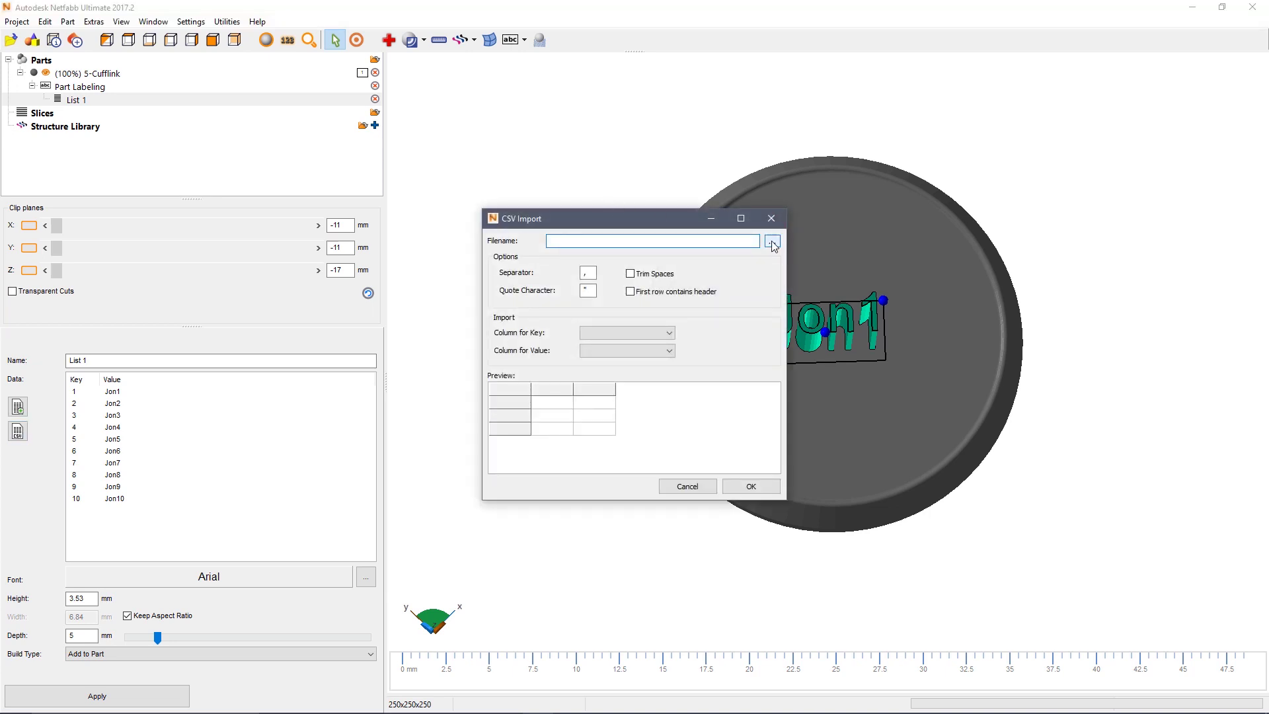
left_click(772, 241)
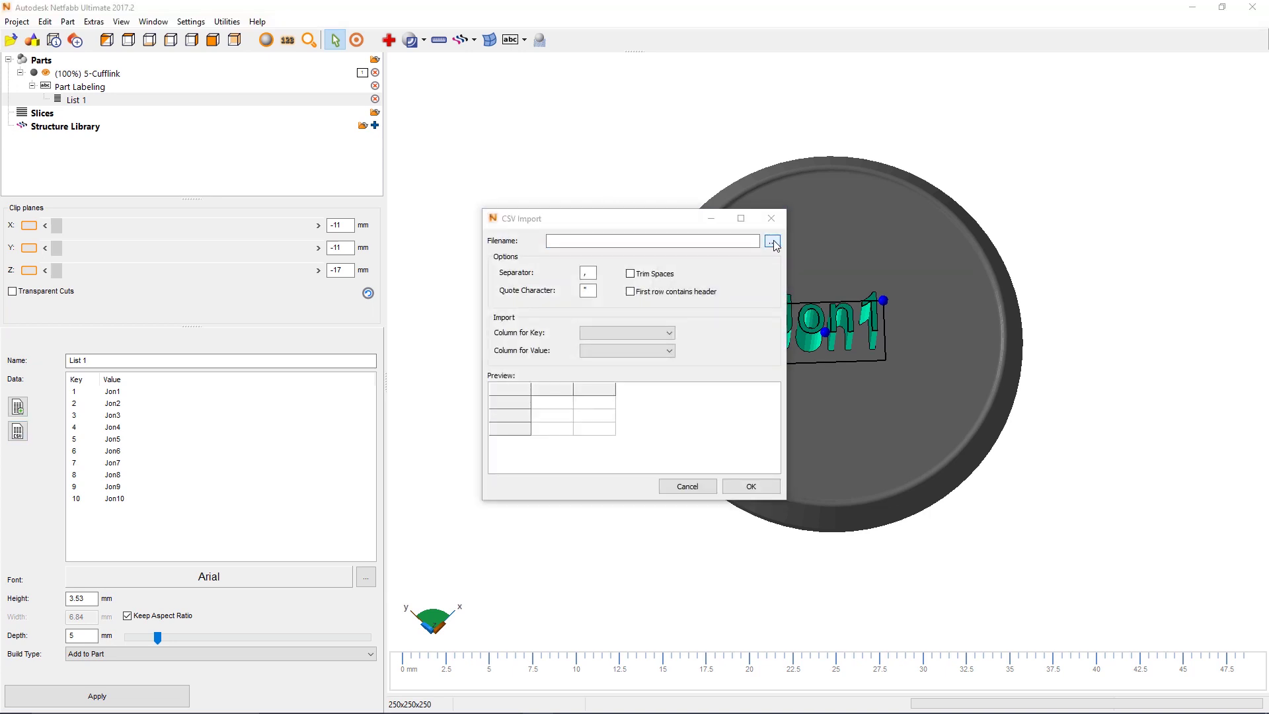
left_click(617, 216)
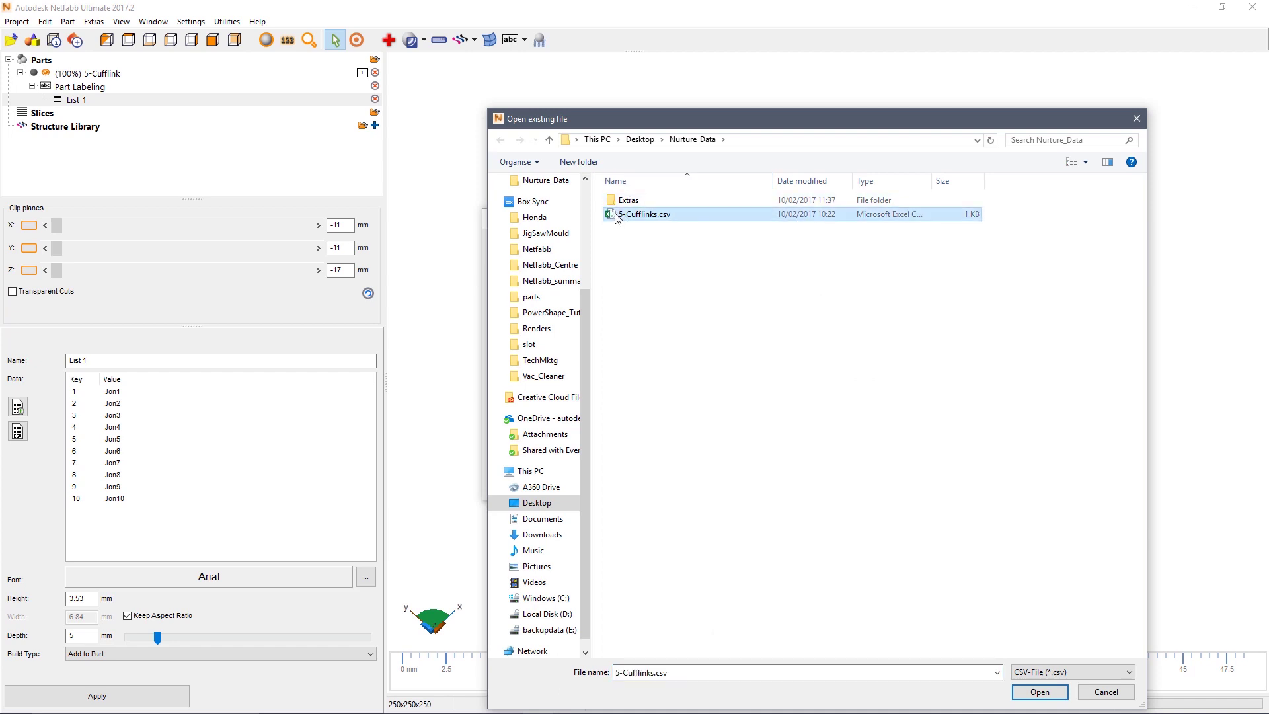
left_click(1040, 691)
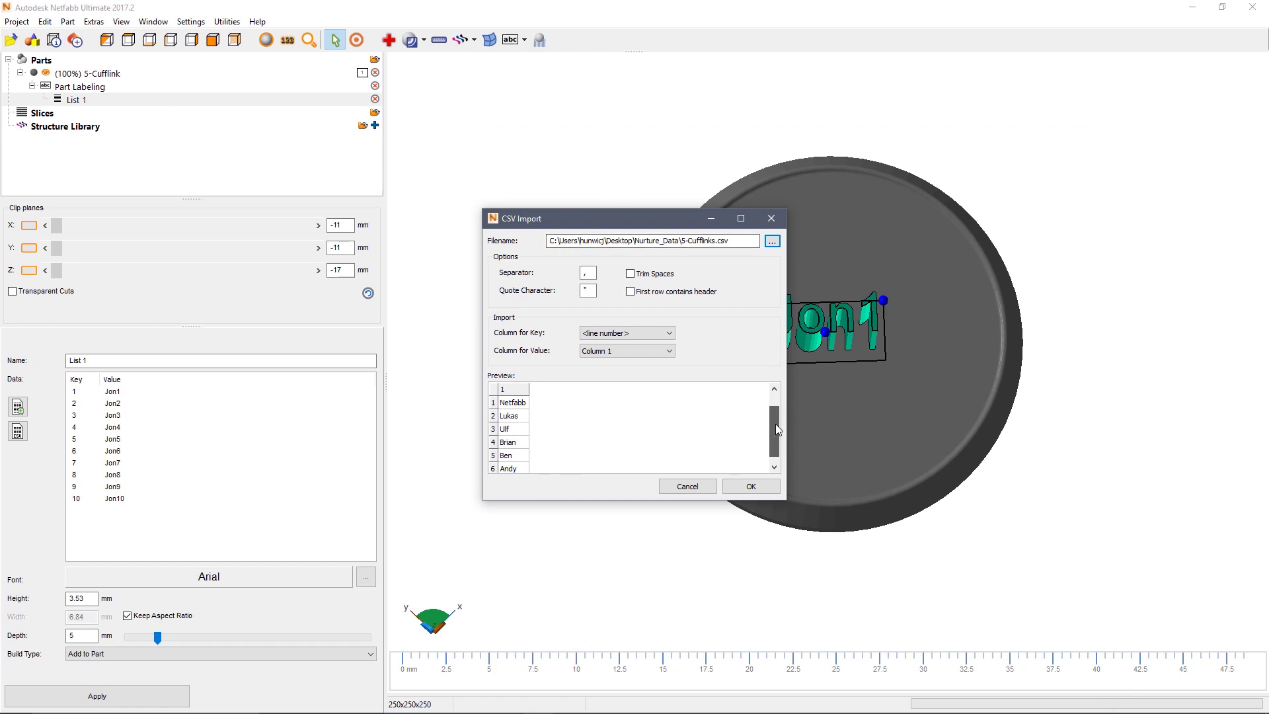
left_click_drag(777, 429, 776, 437)
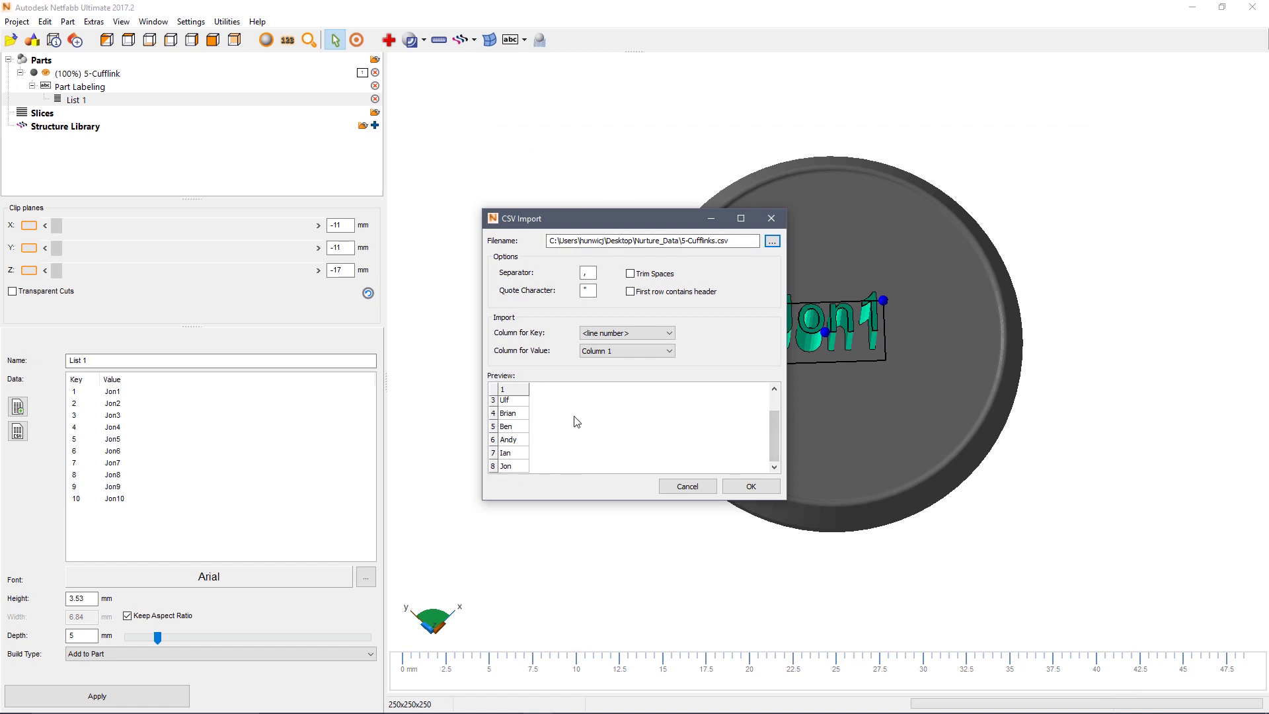
scroll(778, 423, "up", 1)
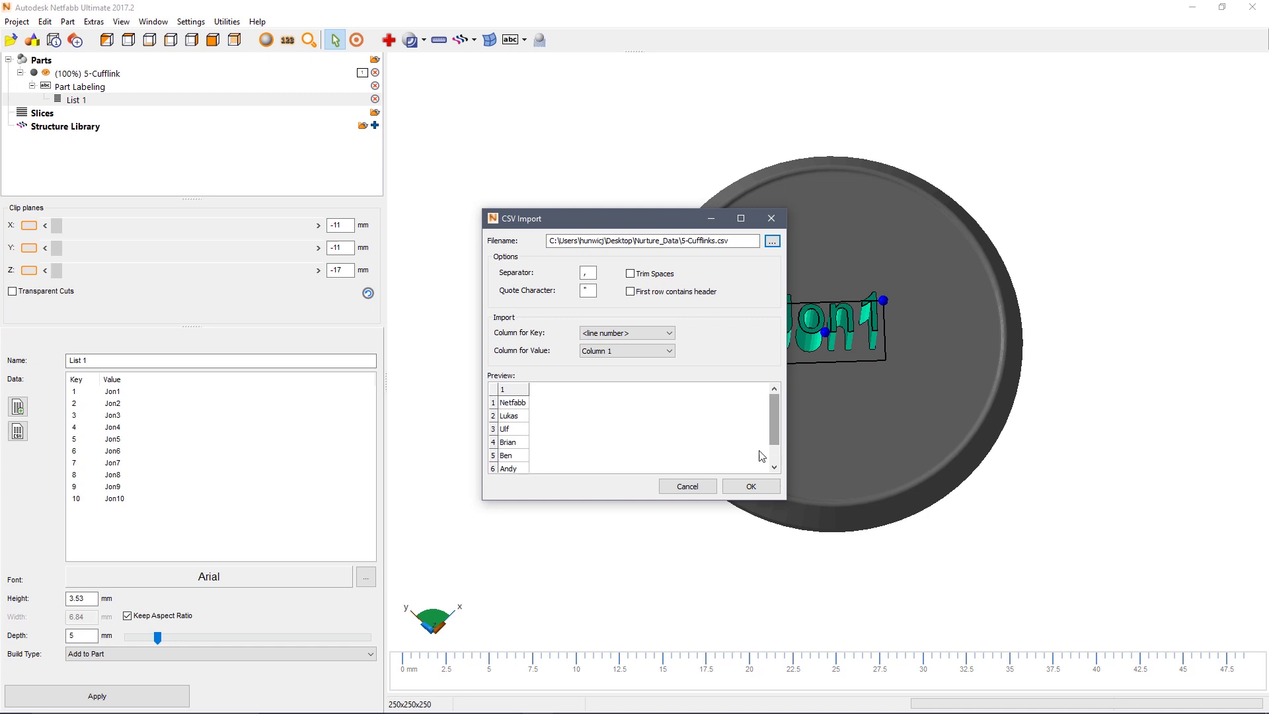
left_click(753, 488)
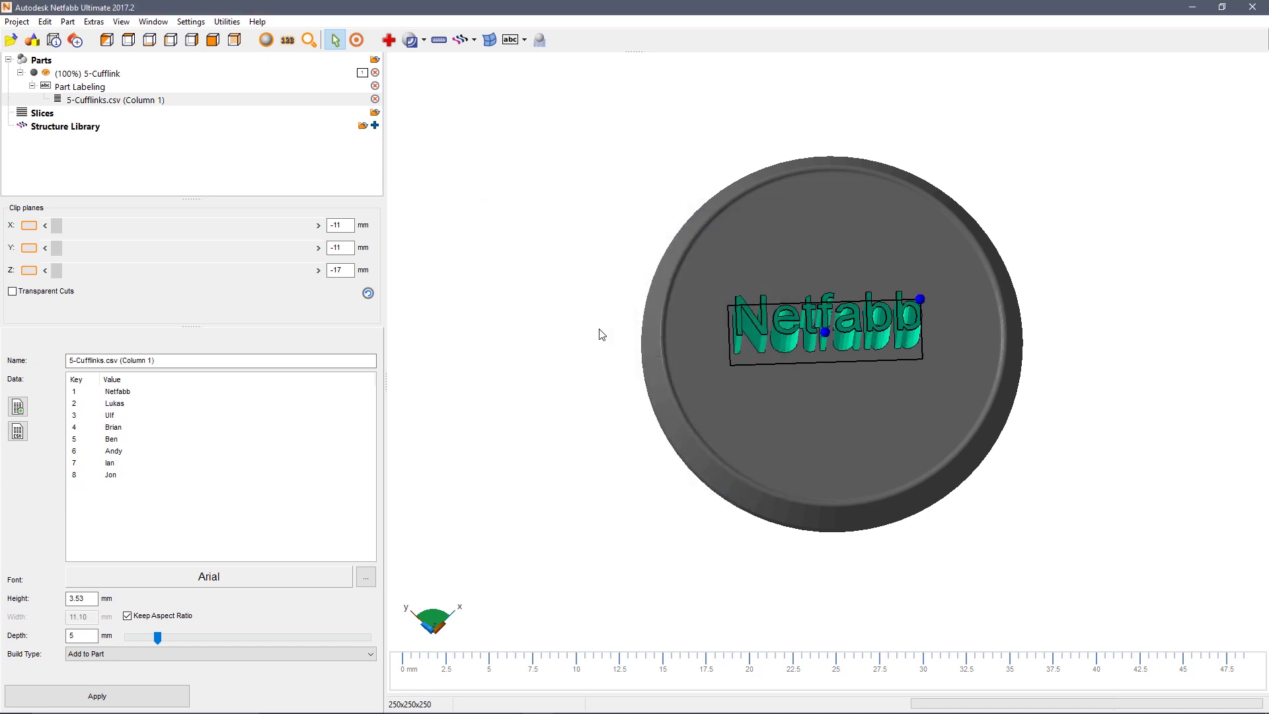
left_click_drag(923, 303, 959, 291)
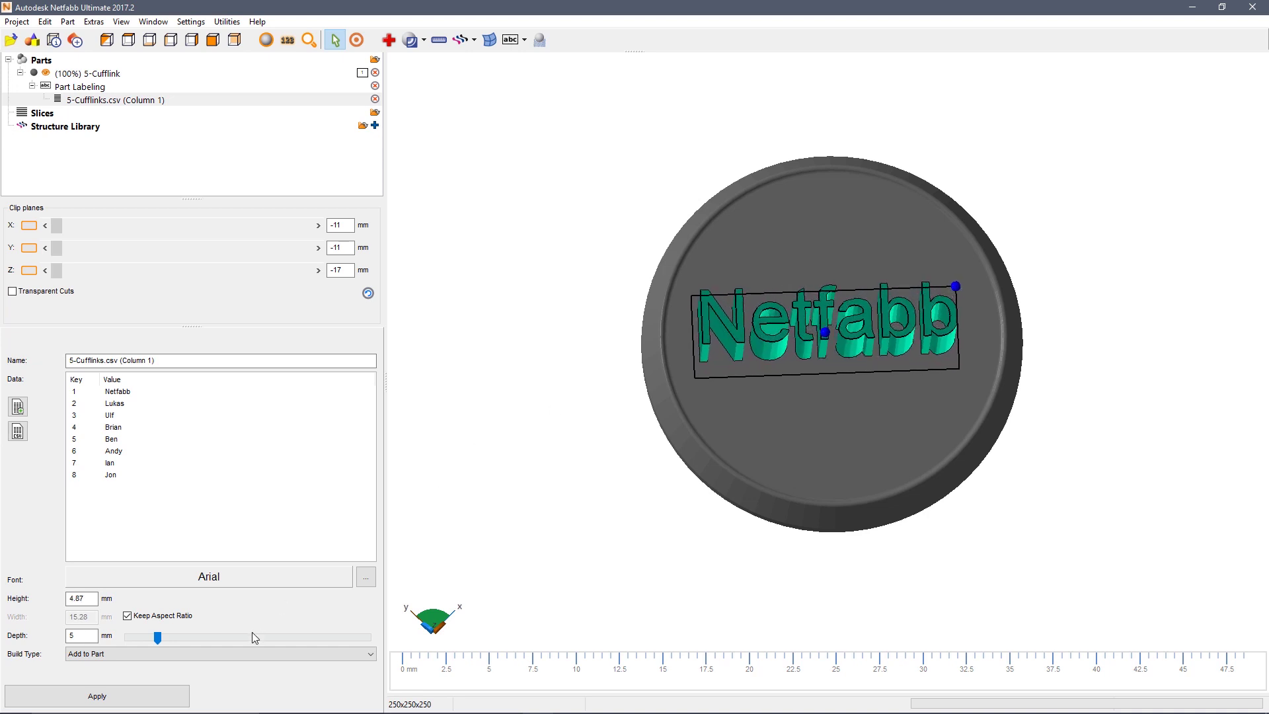
Step: Switch the label font from Arial to ItalicC
left_click(365, 576)
left_click_drag(132, 169, 135, 192)
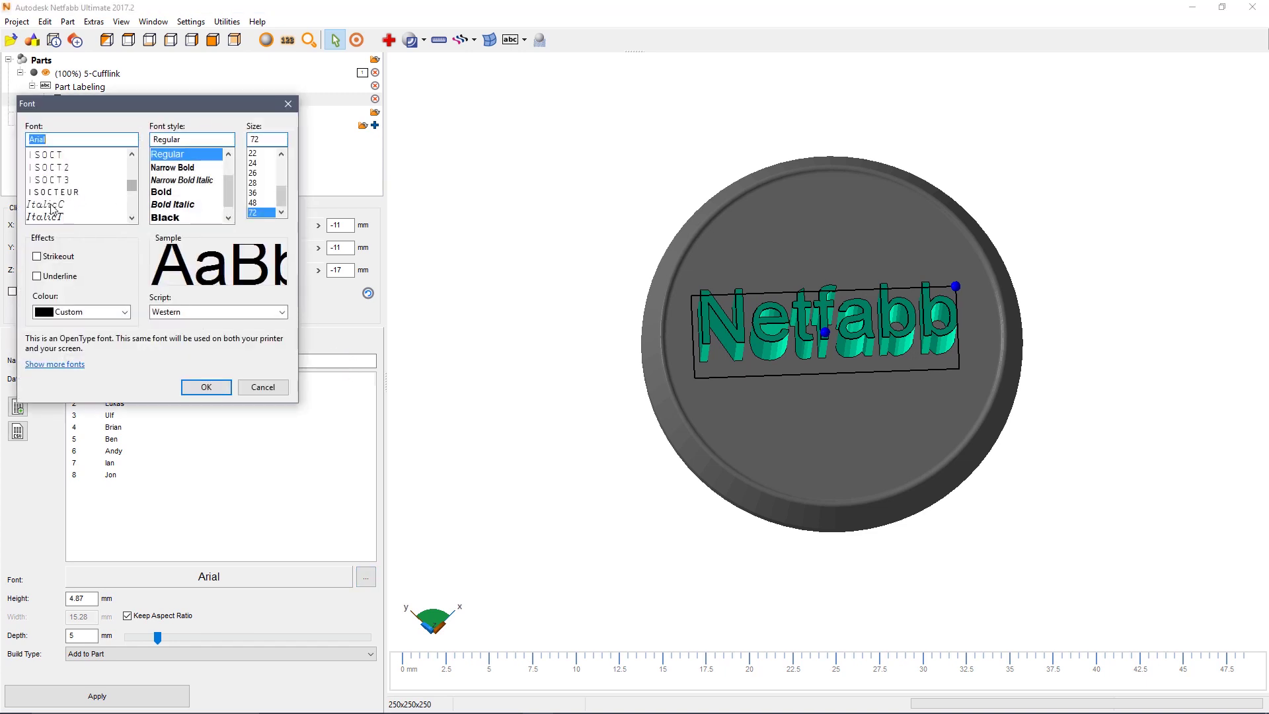
left_click(41, 206)
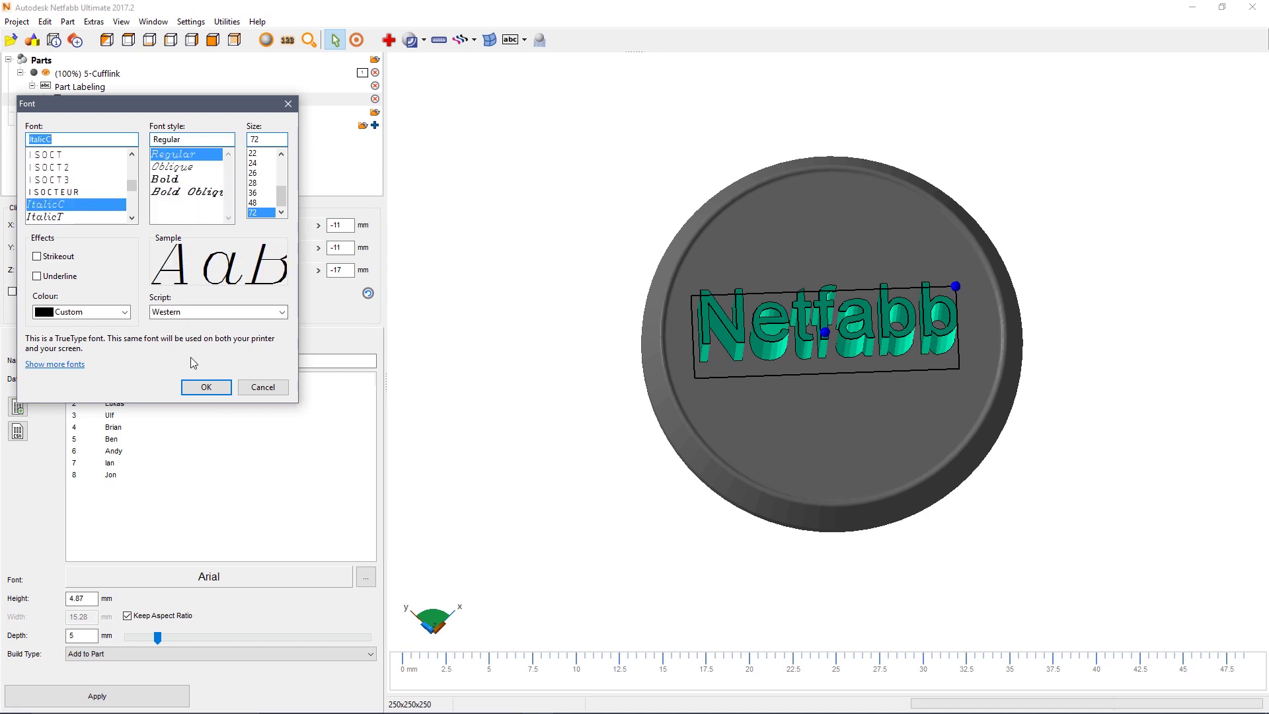
left_click(206, 388)
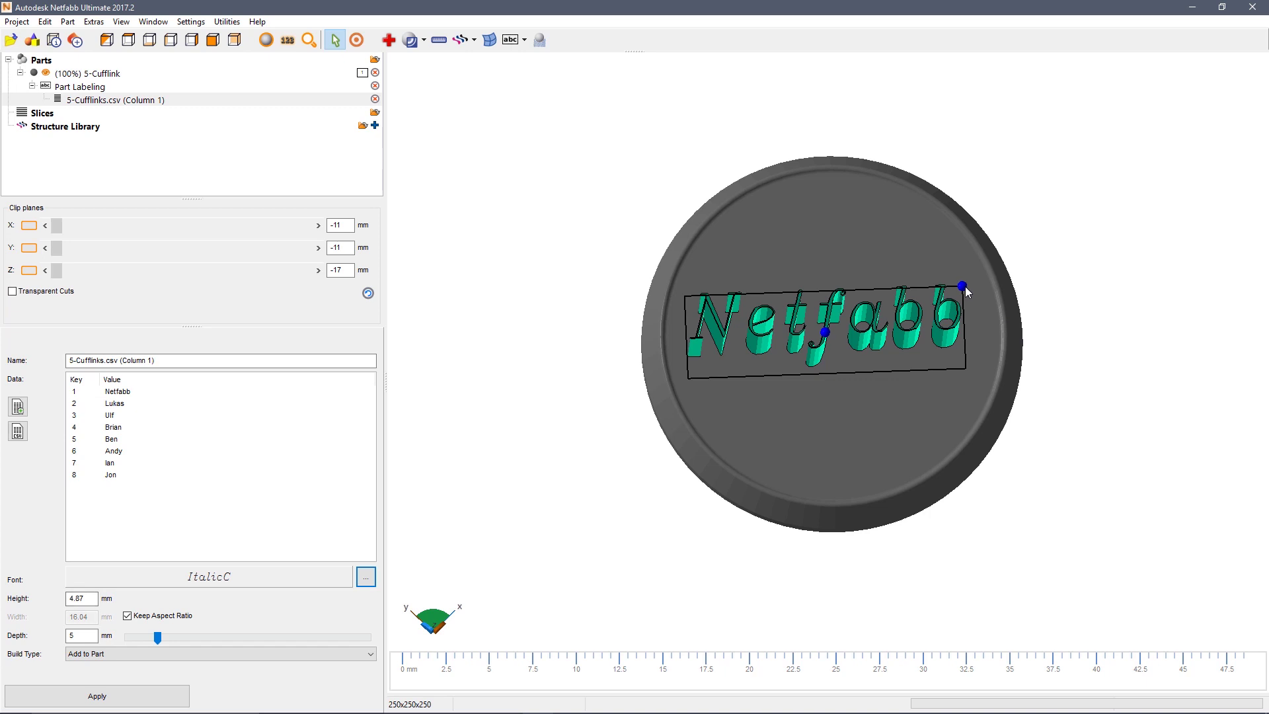
Step: Set the label to Subtract from Part at 0.5 mm depth, enlarging it to 4.97 mm
left_click_drag(962, 285, 965, 285)
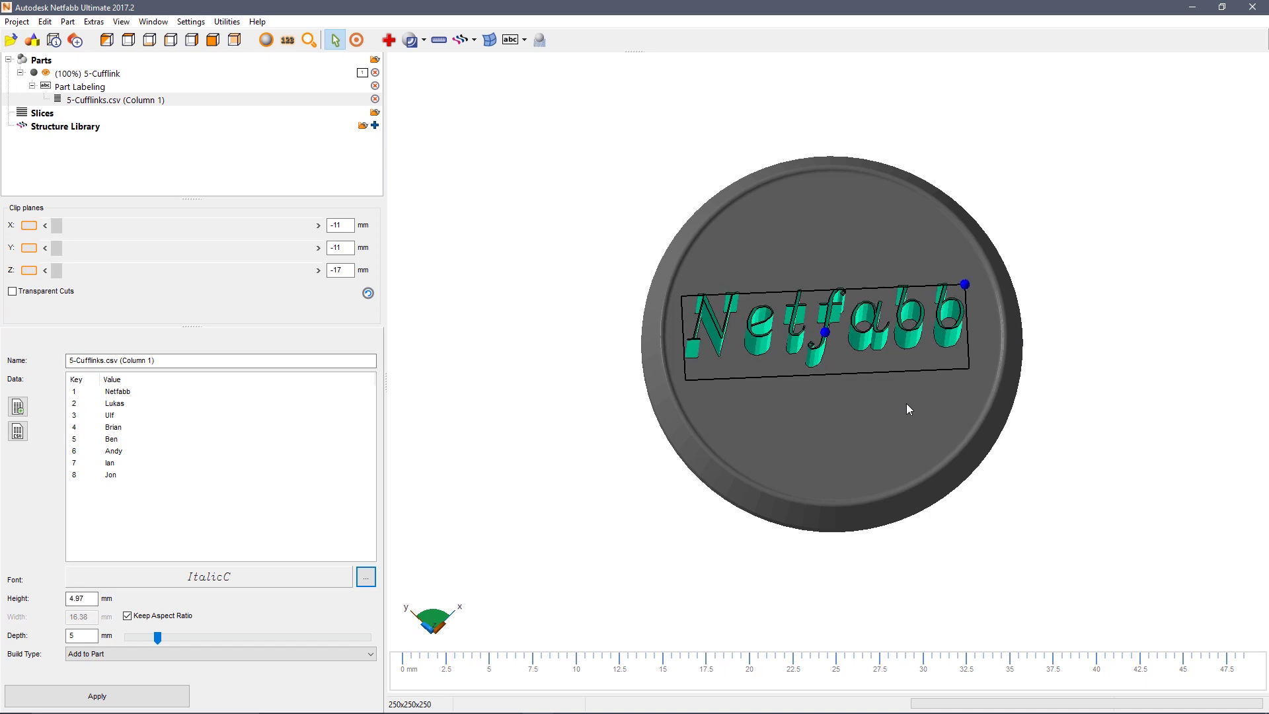
right_click_drag(870, 375, 875, 403)
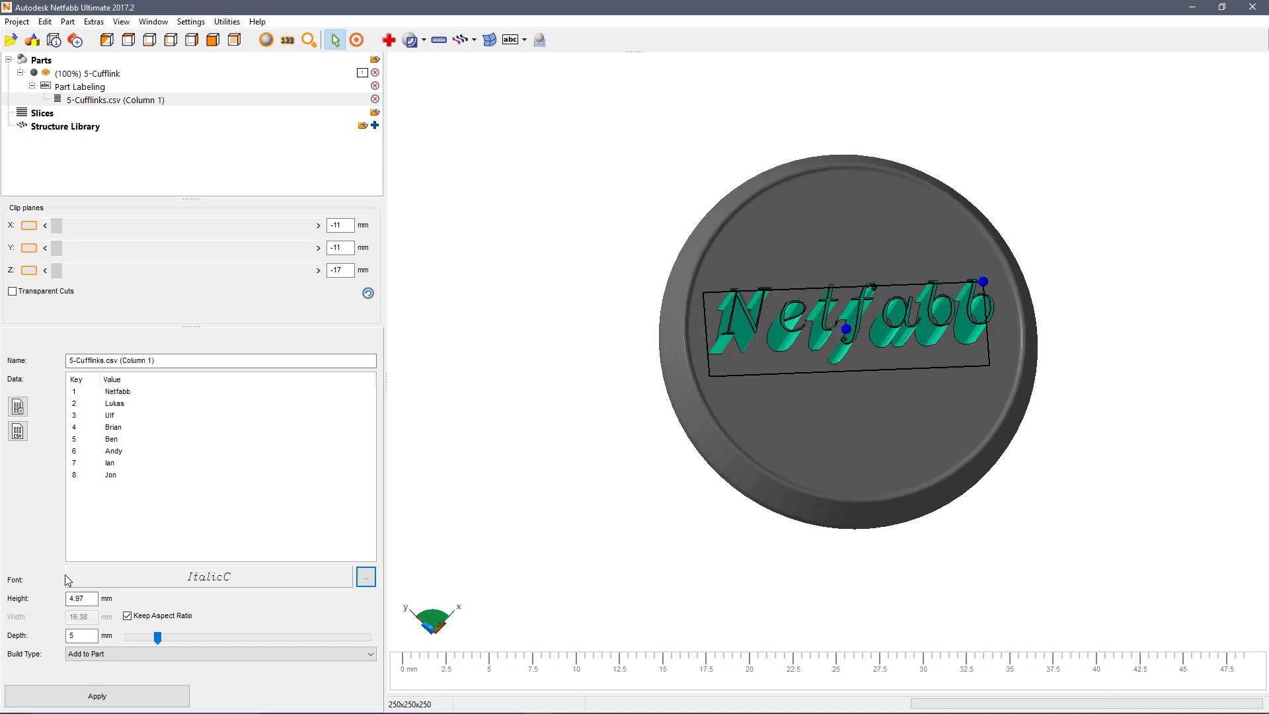
left_click(90, 635)
left_click_drag(158, 637, 135, 637)
left_click(128, 653)
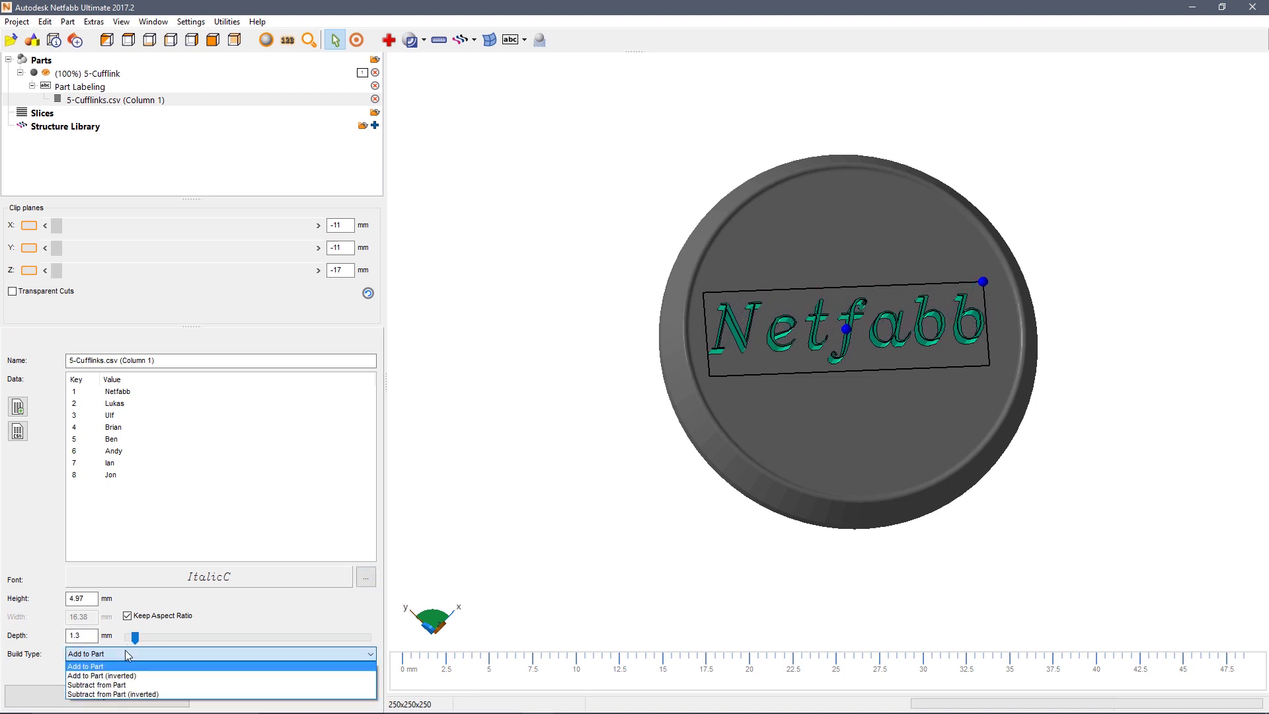
left_click(105, 685)
left_click_drag(81, 636, 67, 636)
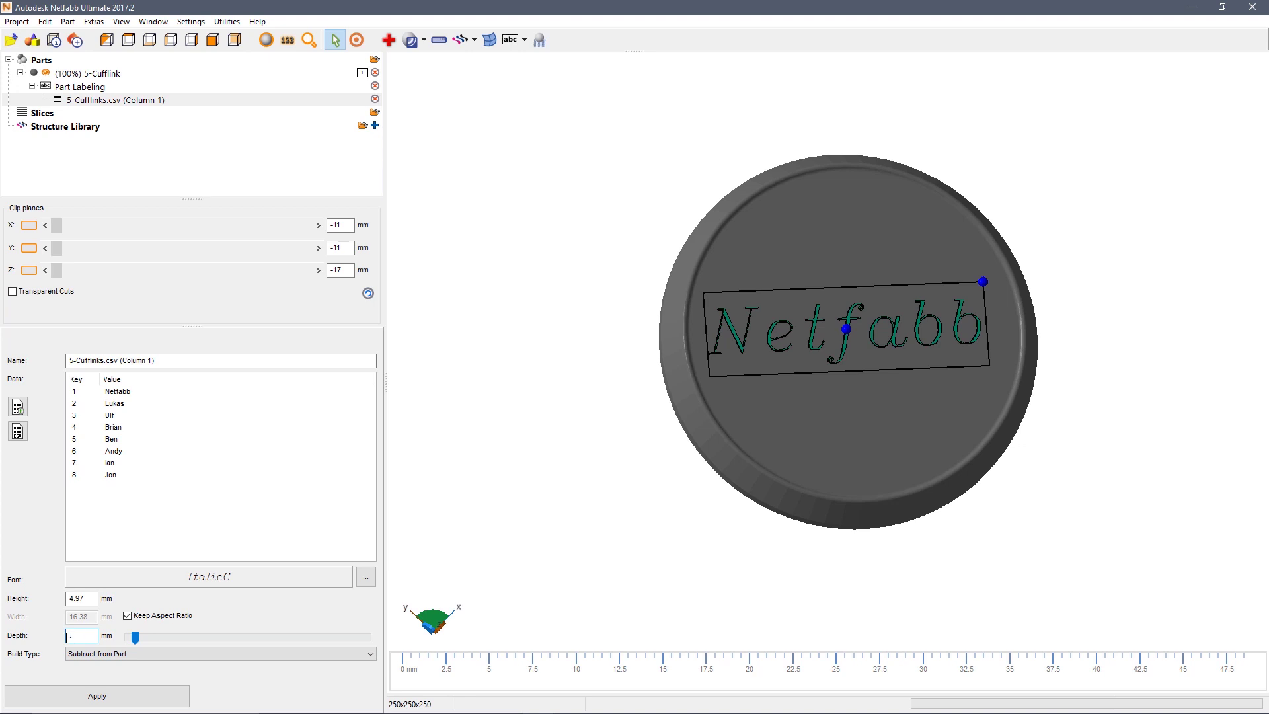
Step: Apply the labels, remove the original part, and zoom out to show all eight cufflinks
left_click(167, 698)
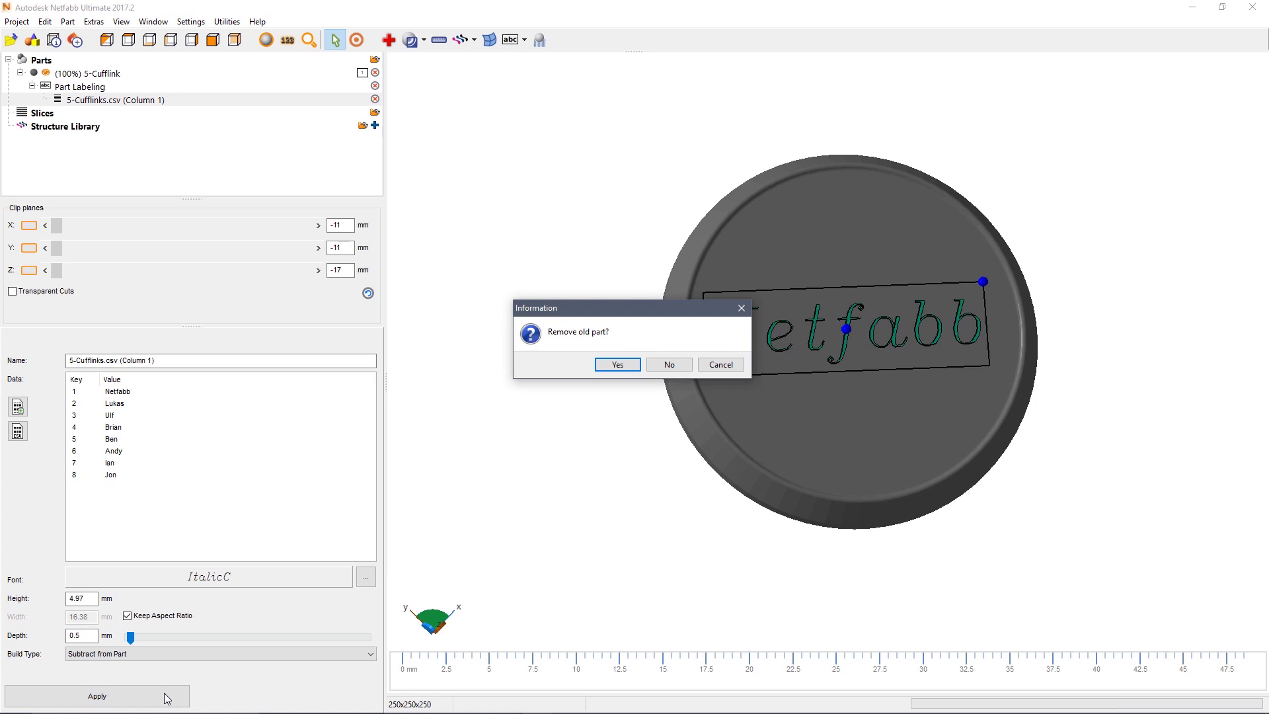
left_click(611, 363)
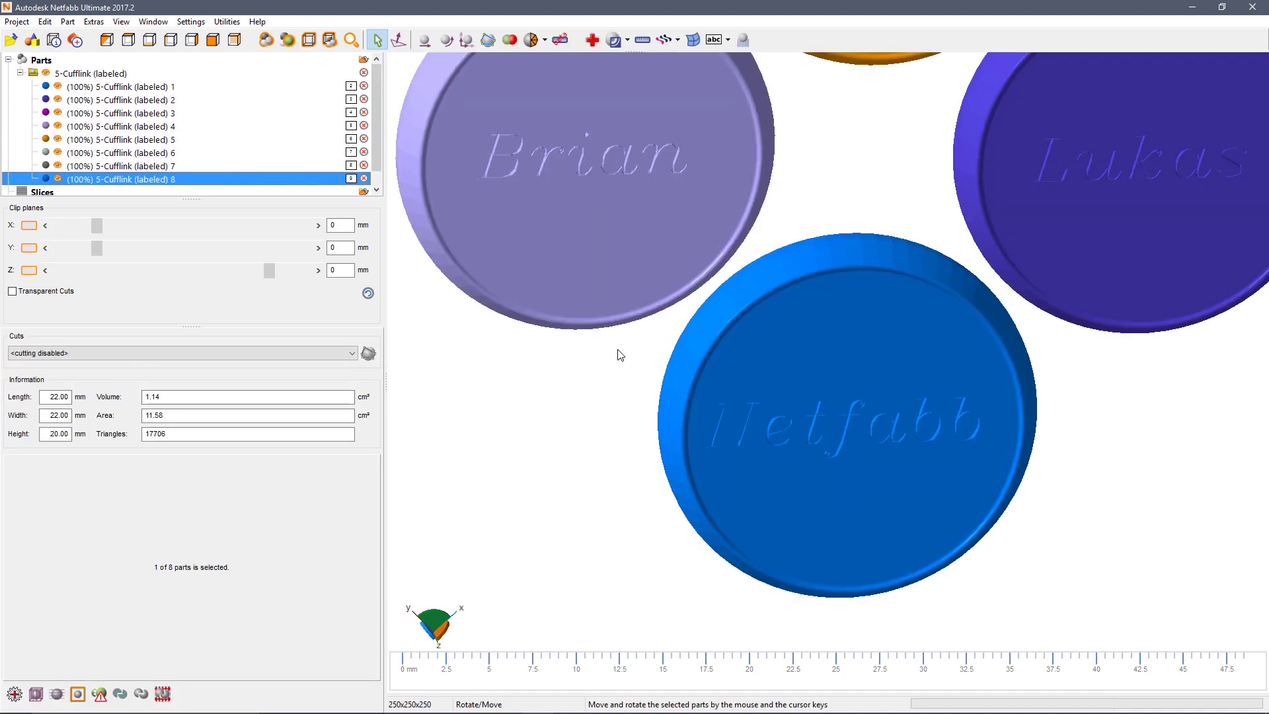
scroll(827, 196, "down", 1)
scroll(828, 200, "down", 2)
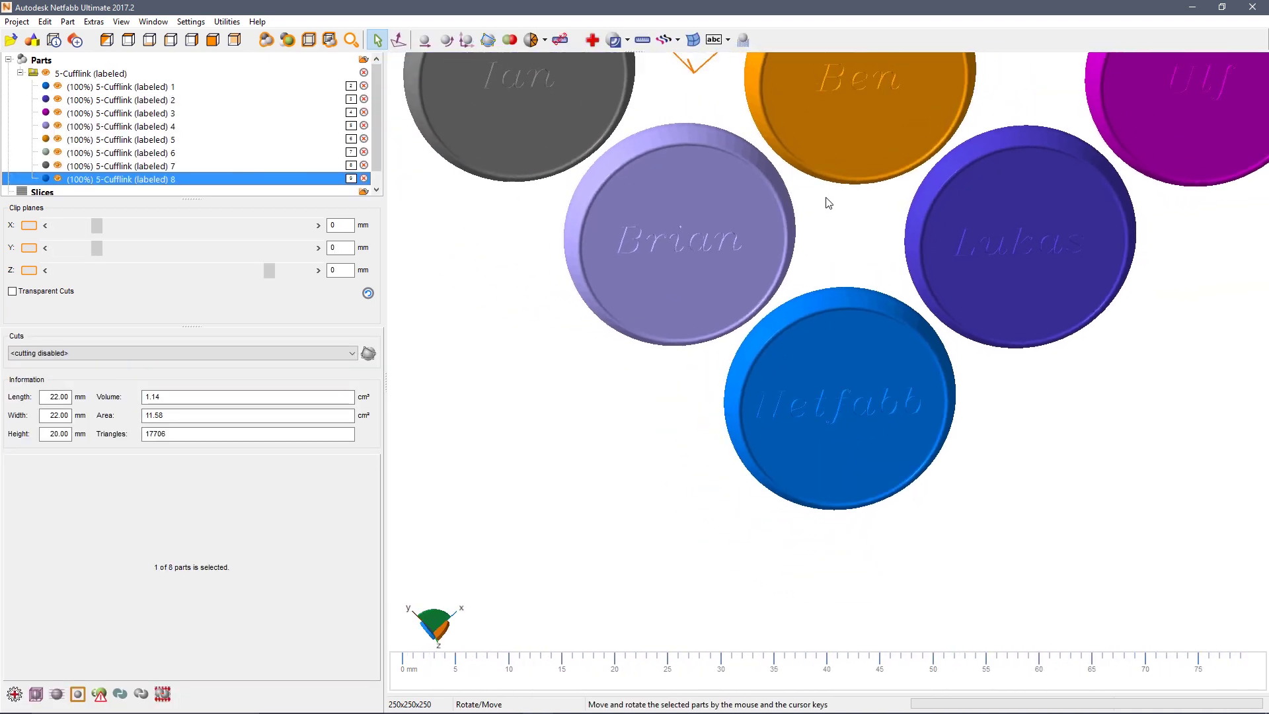
middle_click_drag(838, 224, 794, 383)
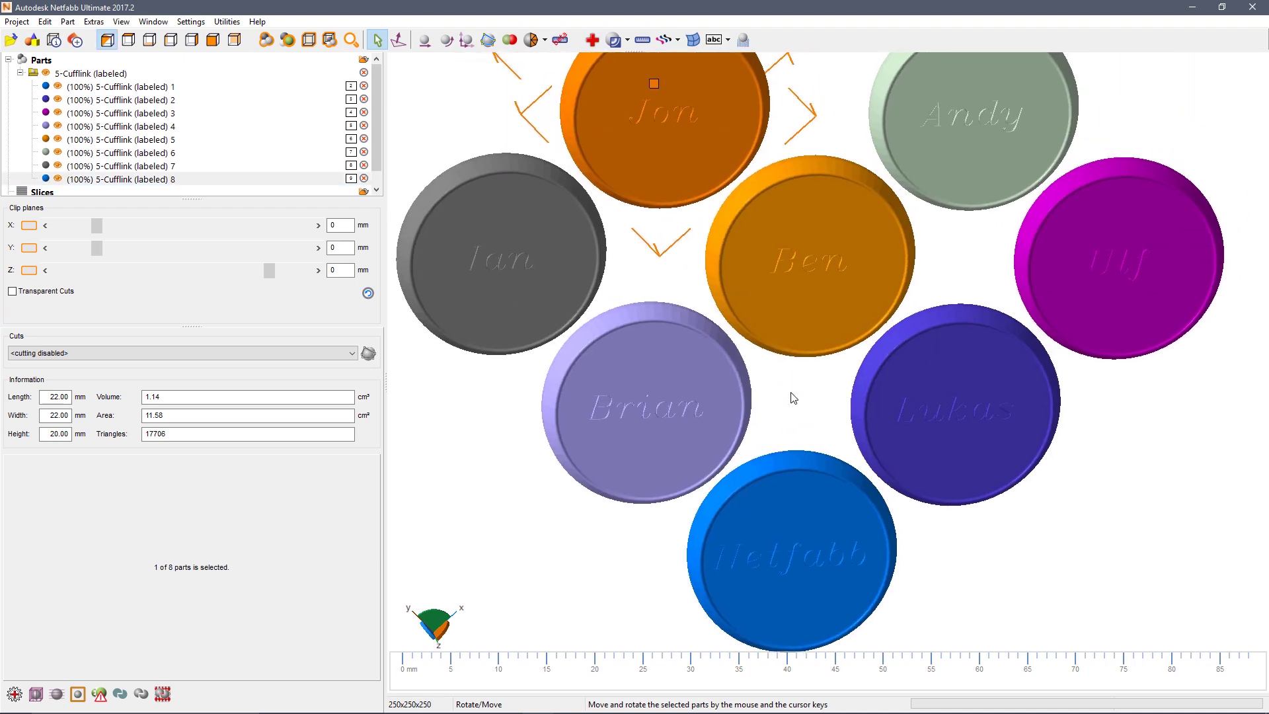